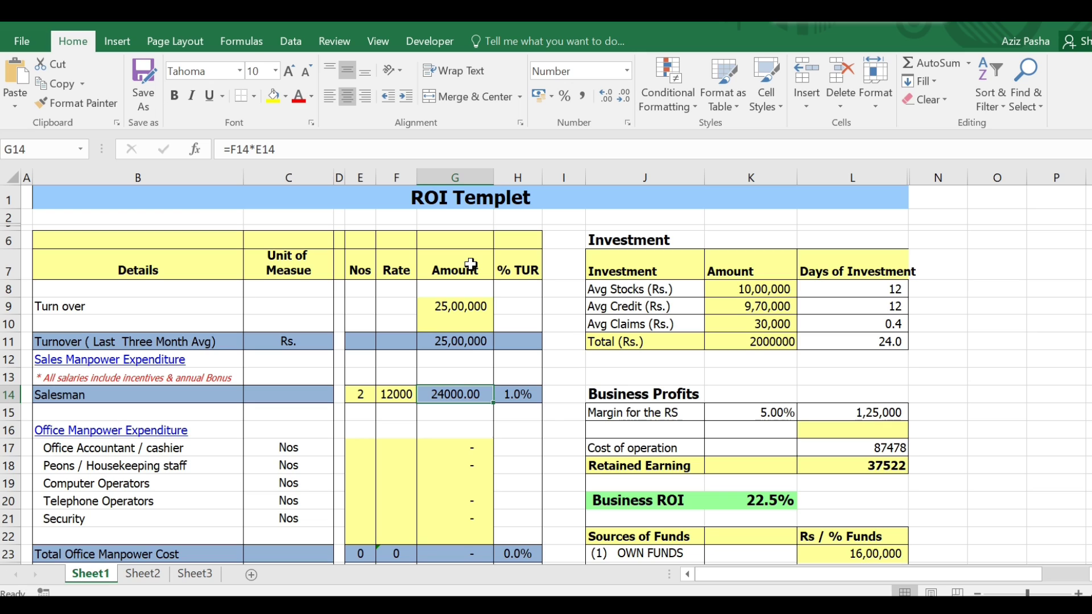
# - Examine the Salesman row's rate and the formula behind its amount under Sales Manpower Expenditure
pyautogui.press('Down')
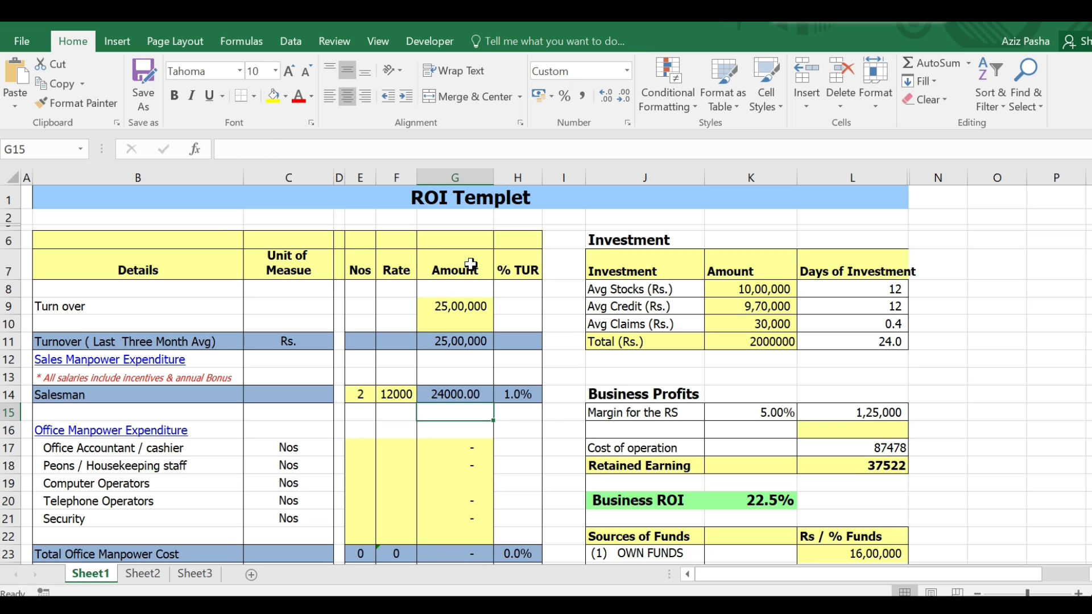
pyautogui.press('Up')
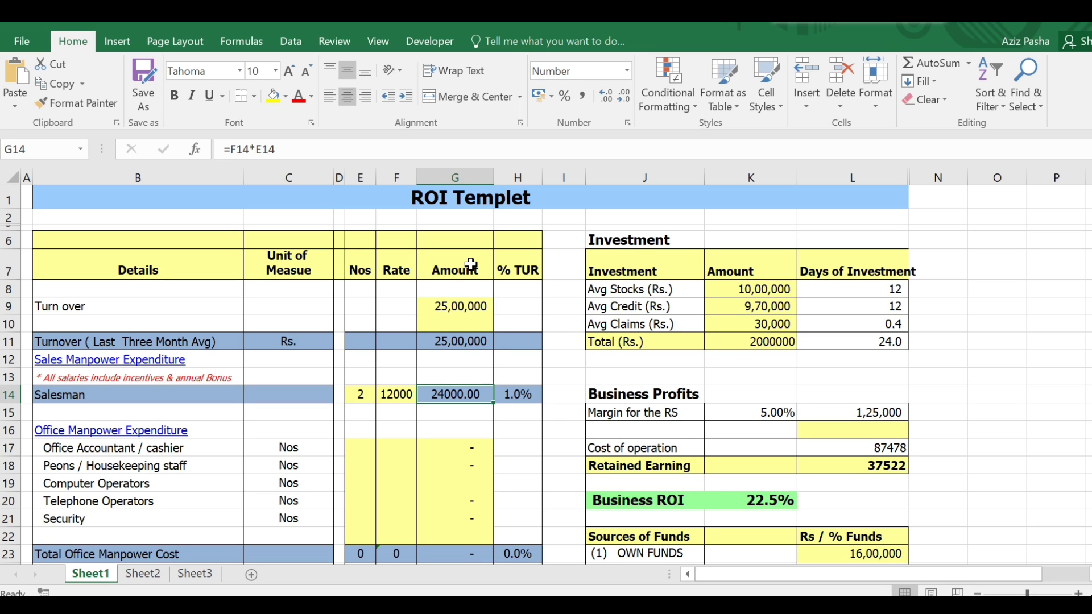
pyautogui.press('Down')
pyautogui.press('Down')
pyautogui.press('Down')
pyautogui.press('Up')
pyautogui.press('Up')
pyautogui.press('Up')
pyautogui.press('Left')
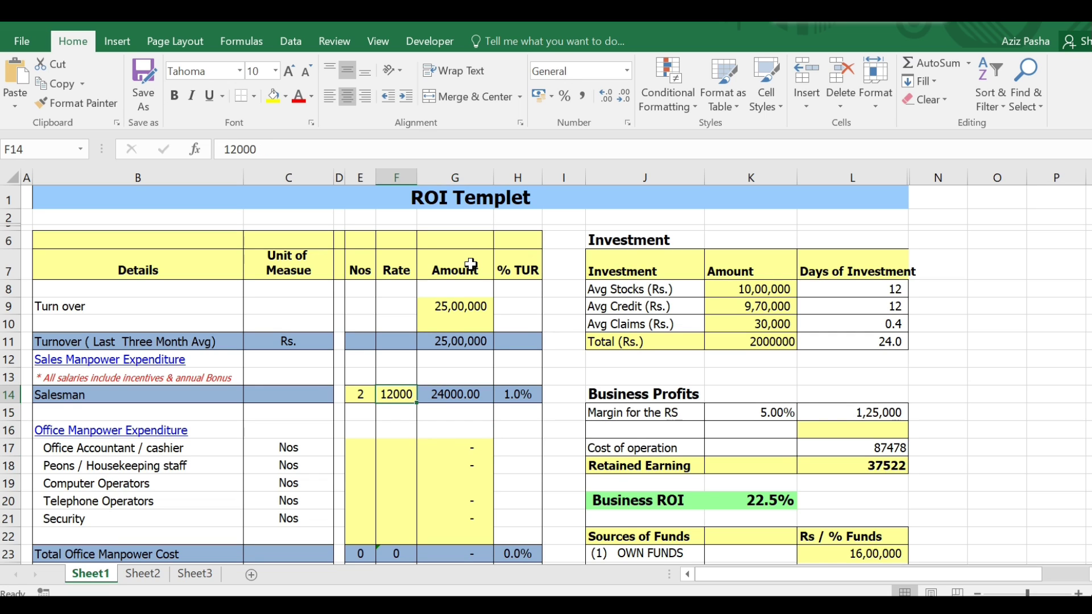
pyautogui.press('Right')
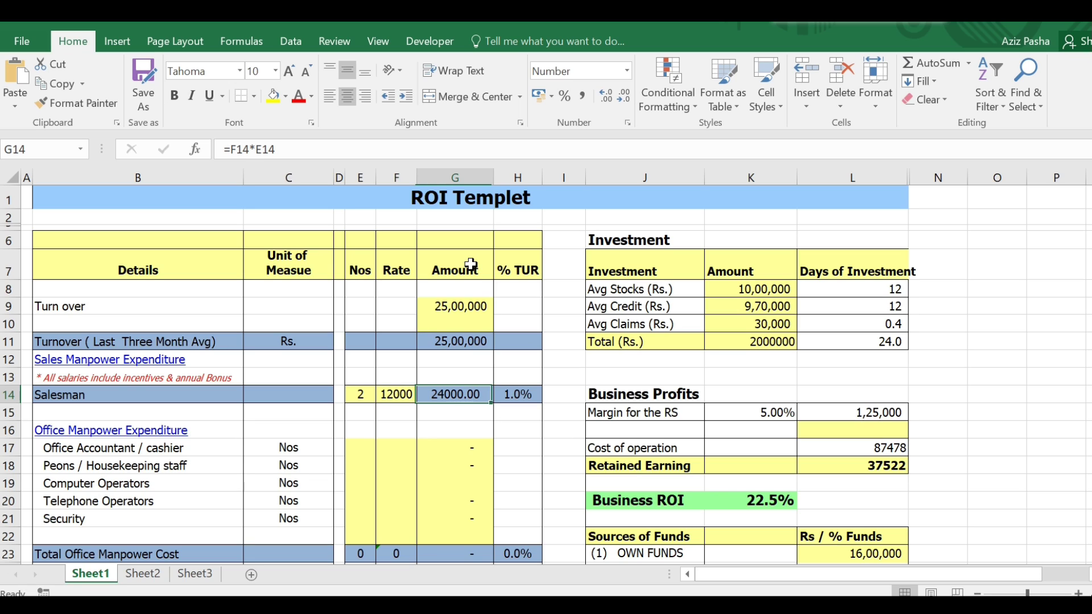
# - Review the Amount column from Office Manpower Expenditure down to the Transport Cost row
pyautogui.press('Down')
pyautogui.press('Down')
pyautogui.press('Down')
pyautogui.press('Down')
pyautogui.press('Down')
pyautogui.press('Down')
pyautogui.press('Down')
pyautogui.press('Down')
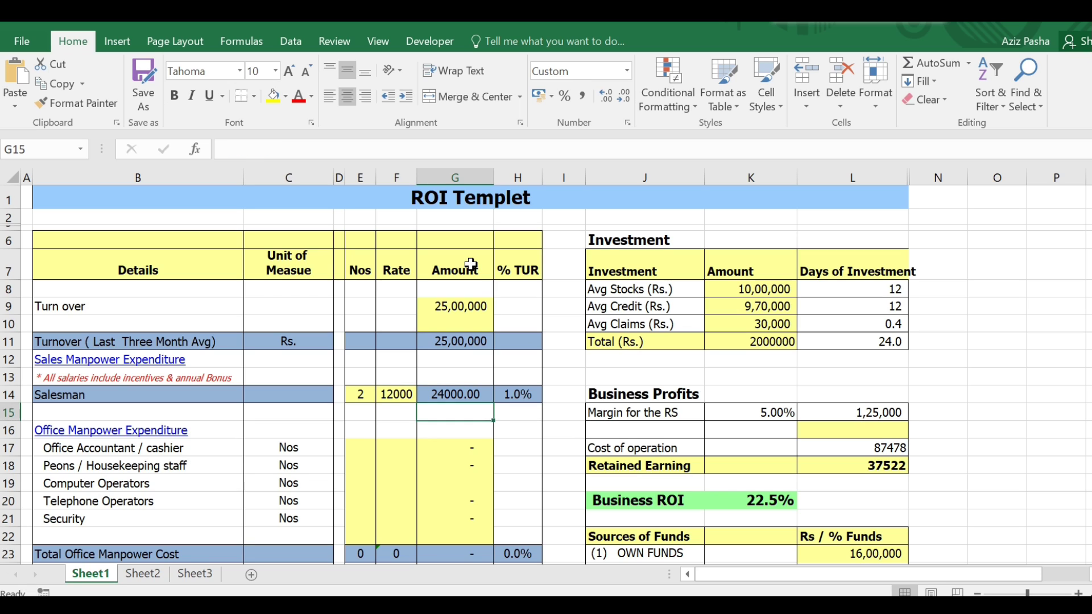
pyautogui.press('Down')
pyautogui.press('Down')
pyautogui.press('Down')
pyautogui.press('Down')
pyautogui.press('Down')
pyautogui.press('Down')
pyautogui.press('Down')
pyautogui.press('Down')
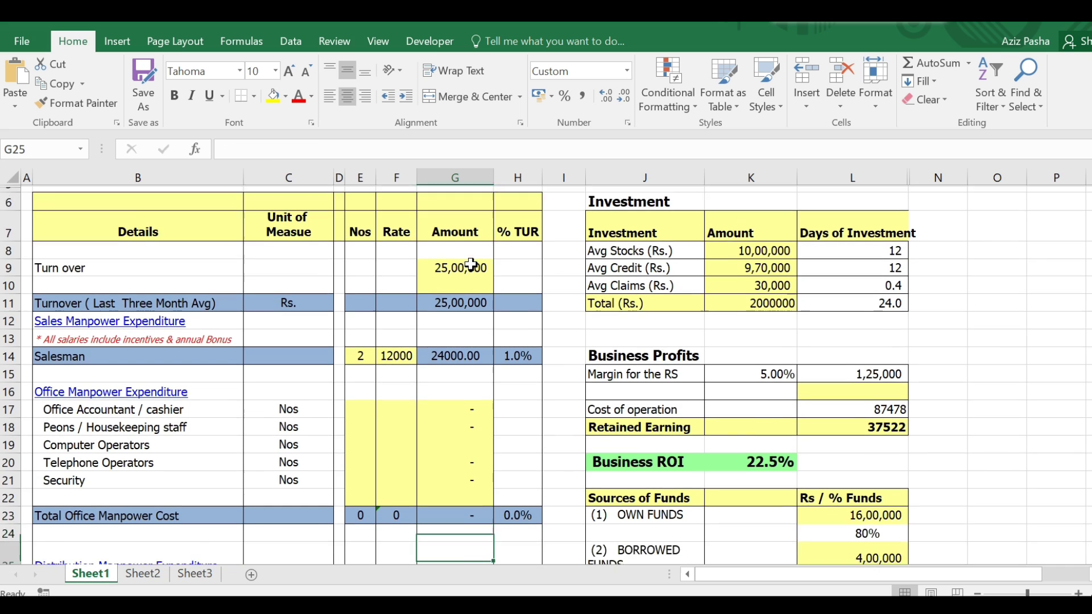
pyautogui.press('Down')
pyautogui.press('Down')
pyautogui.press('Down')
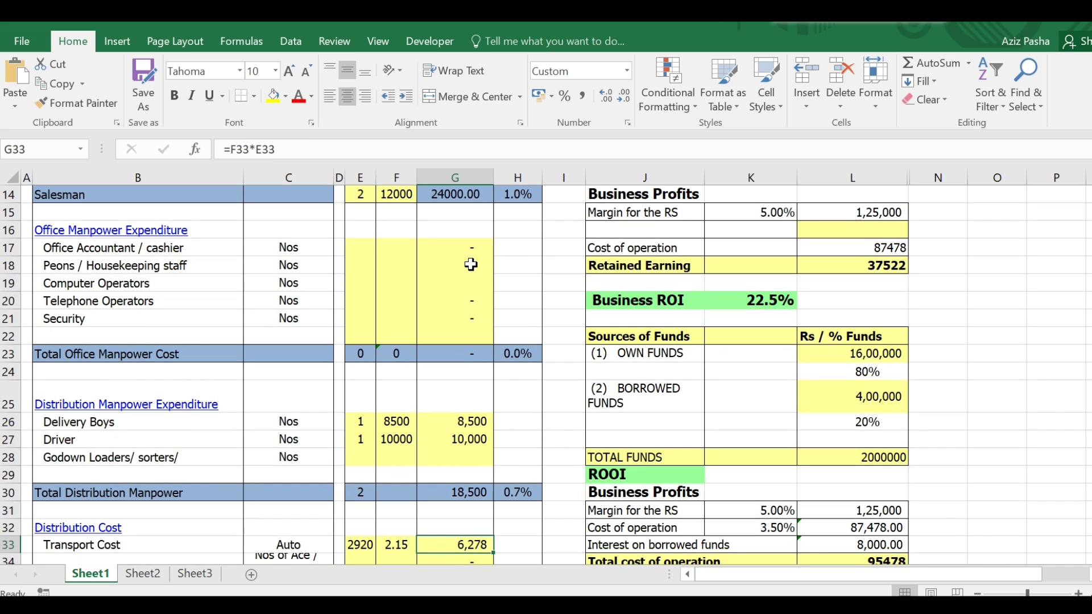
# - Inspect the Driver amount and the Delivery Boys rate and amount under Distribution Manpower Expenditure
pyautogui.press('Up')
pyautogui.press('Up')
pyautogui.press('Up')
pyautogui.press('Up')
pyautogui.press('Up')
pyautogui.press('Up')
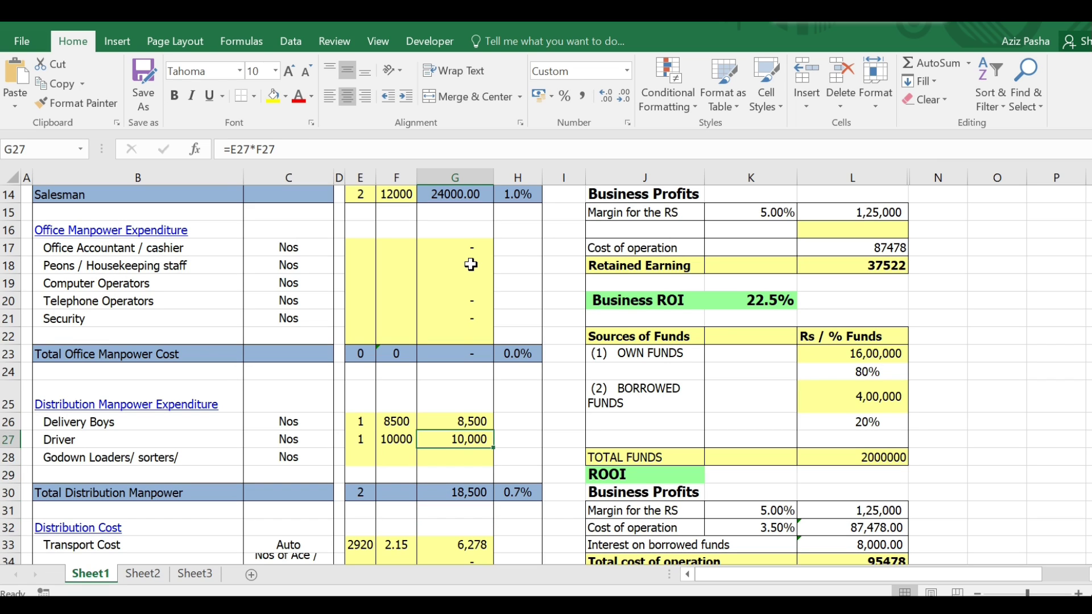
pyautogui.click(396, 421)
pyautogui.click(480, 424)
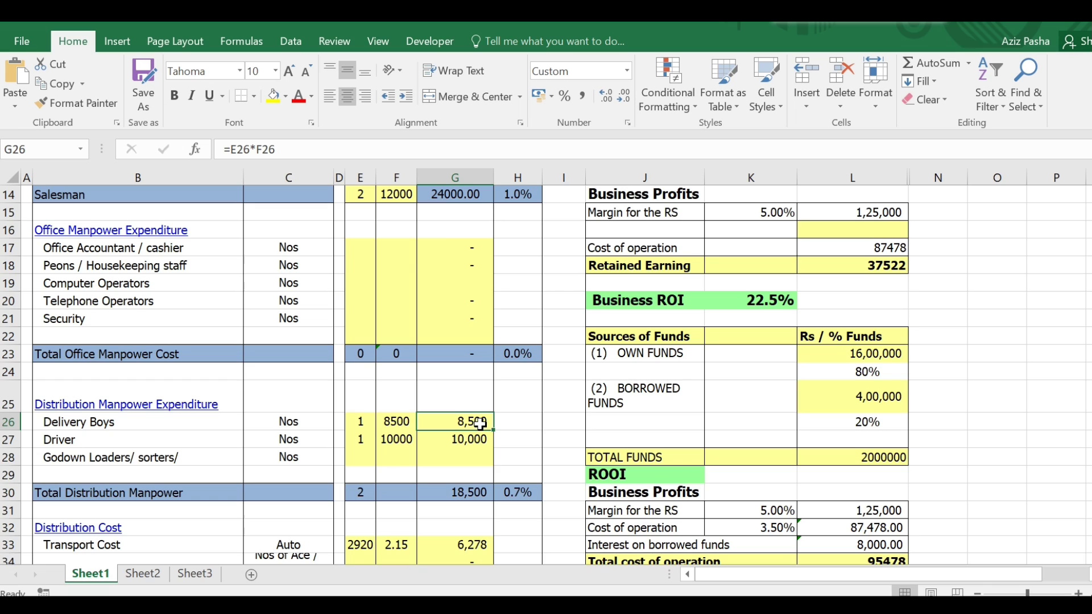
# - Review the amounts from Total Distribution Manpower through the Distribution Cost total to the Godown Rent section
pyautogui.press('Down')
pyautogui.press('Down')
pyautogui.press('Down')
pyautogui.press('Down')
pyautogui.press('Down')
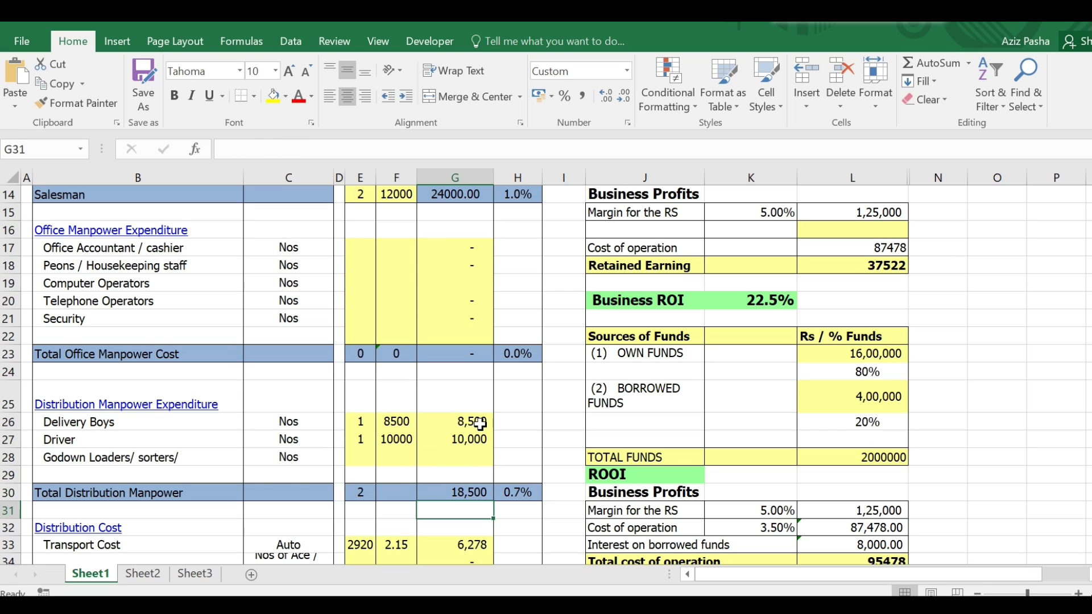
pyautogui.press('Up')
pyautogui.press('Down')
pyautogui.press('Down')
pyautogui.press('Down')
pyautogui.press('Down')
pyautogui.press('Down')
pyautogui.press('Down')
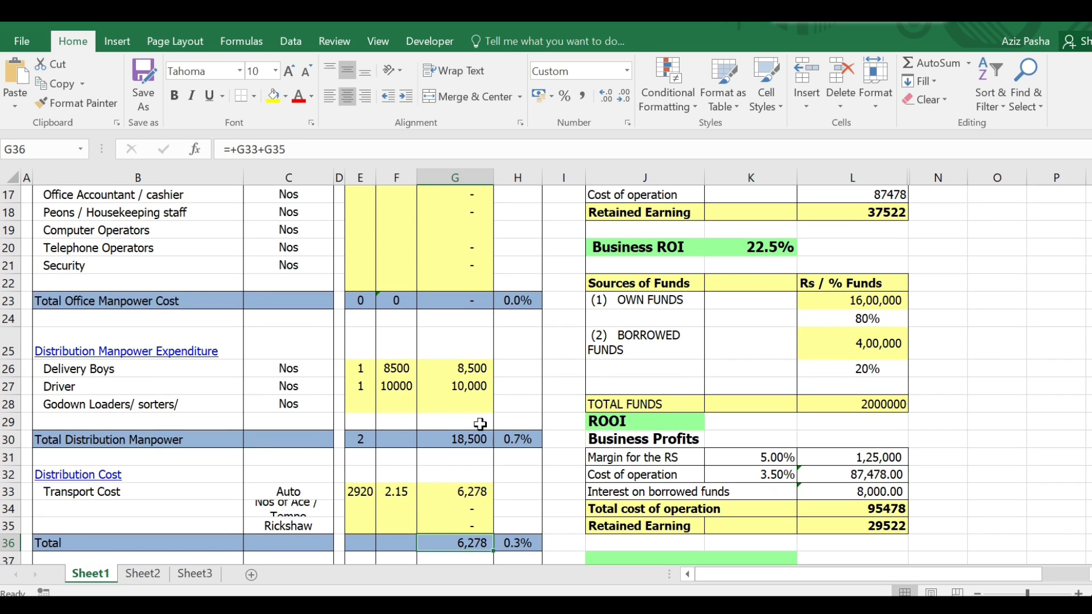
pyautogui.press('Down')
pyautogui.press('Down')
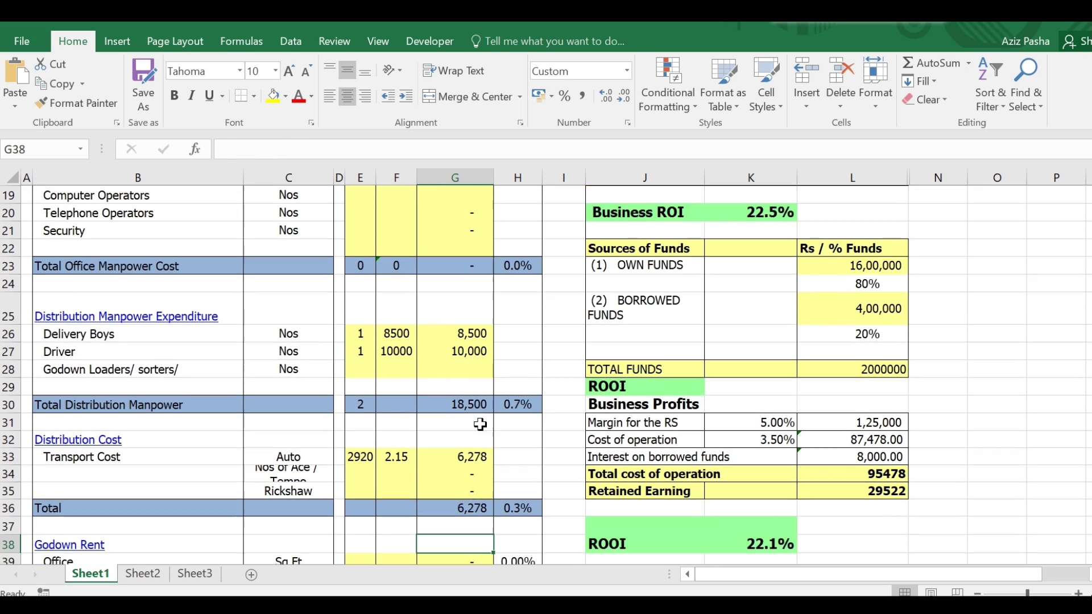
pyautogui.press('Down')
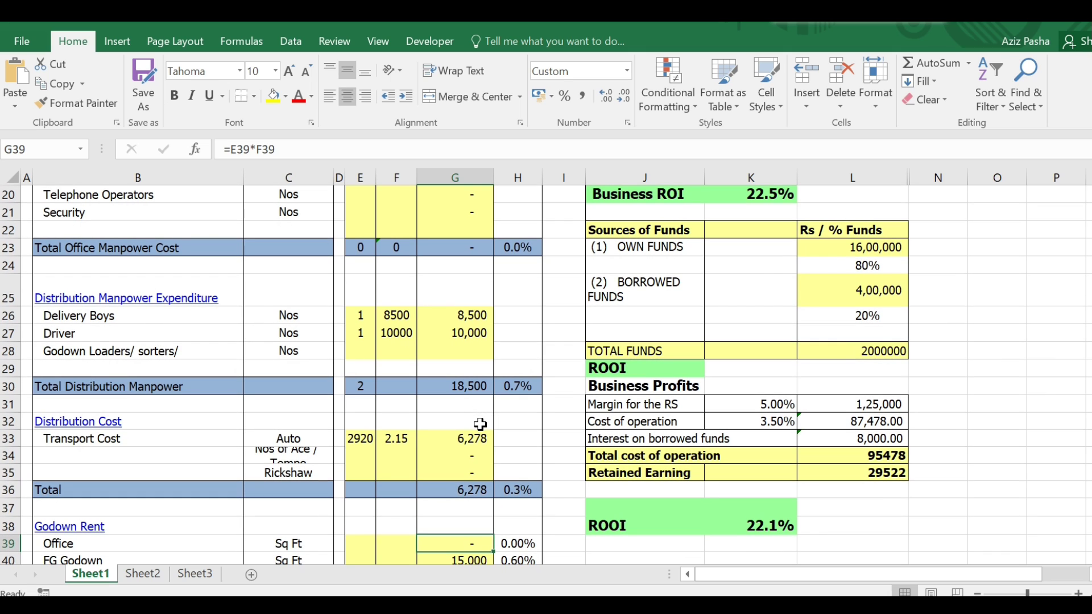
# - Inspect the Transport Cost quantity, its amount formula and the Distribution Cost total formula
pyautogui.click(358, 442)
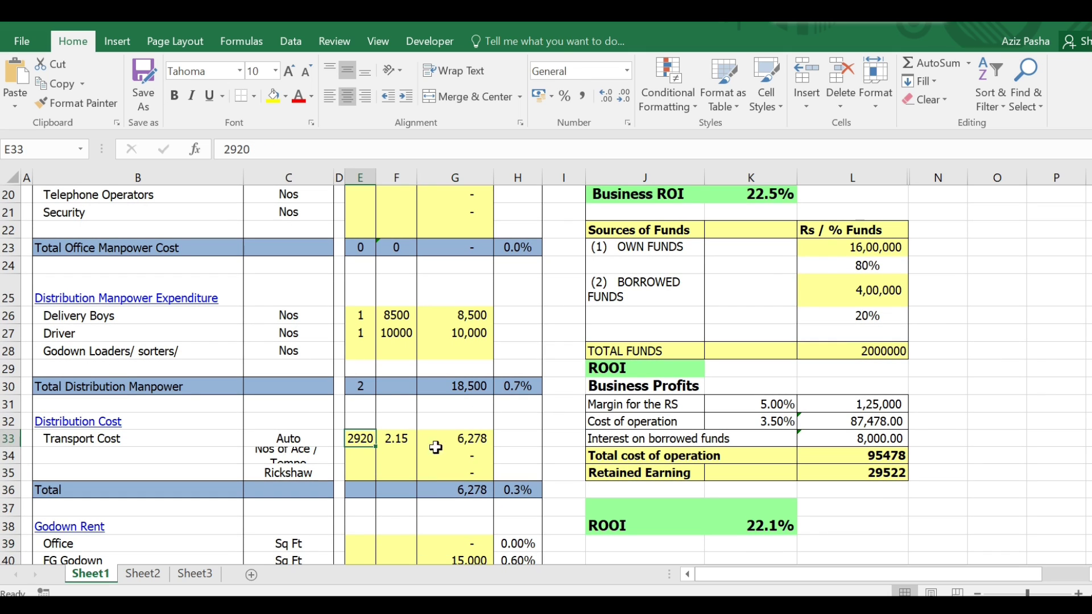
pyautogui.click(478, 440)
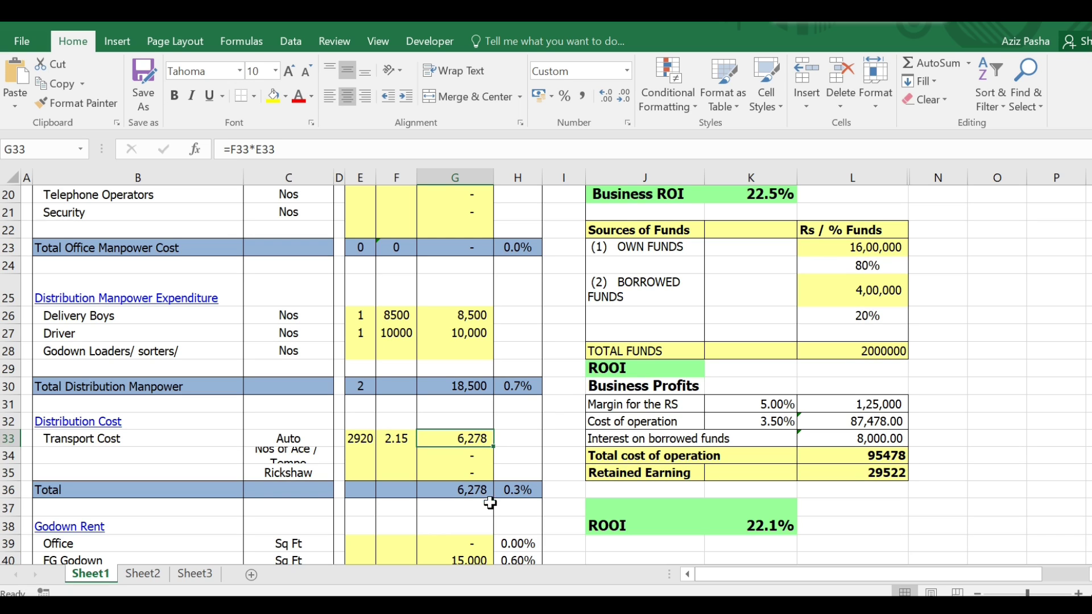
pyautogui.click(470, 490)
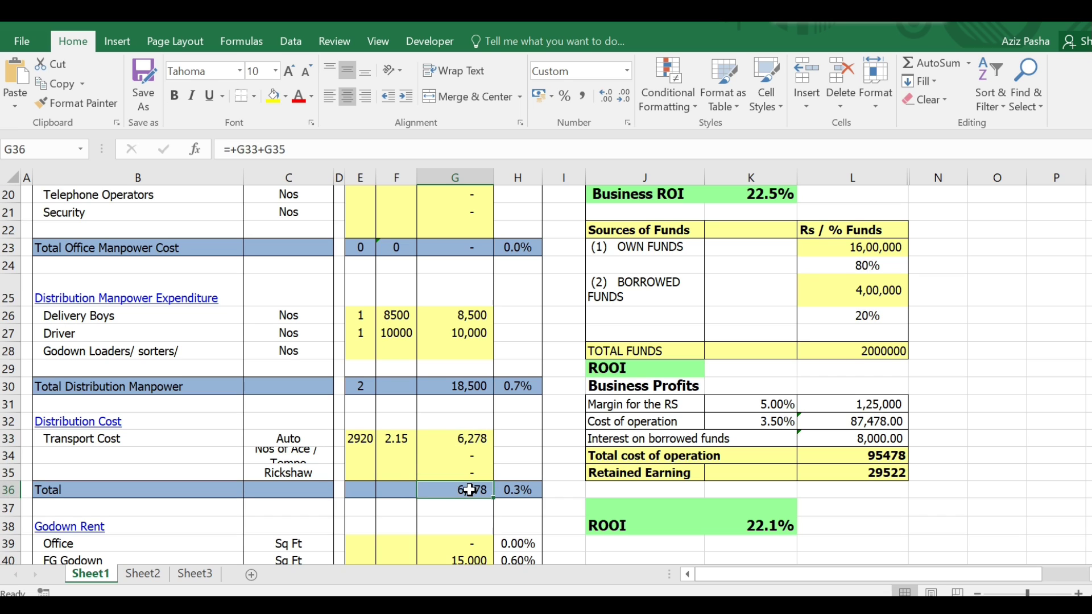
# - Examine the Godown Rent section and inspect the FG Godown amount
pyautogui.press('Down')
pyautogui.press('Down')
pyautogui.press('Down')
pyautogui.press('Down')
pyautogui.press('Down')
pyautogui.press('Down')
pyautogui.press('Down')
pyautogui.press('Down')
pyautogui.press('Down')
pyautogui.press('Down')
pyautogui.press('Down')
pyautogui.press('Down')
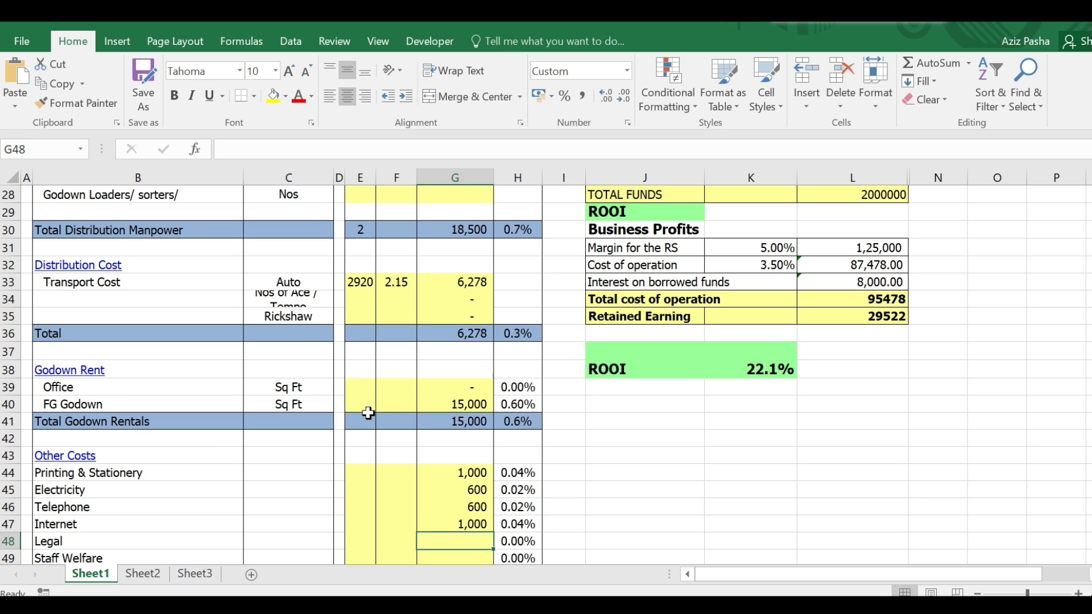
pyautogui.click(473, 406)
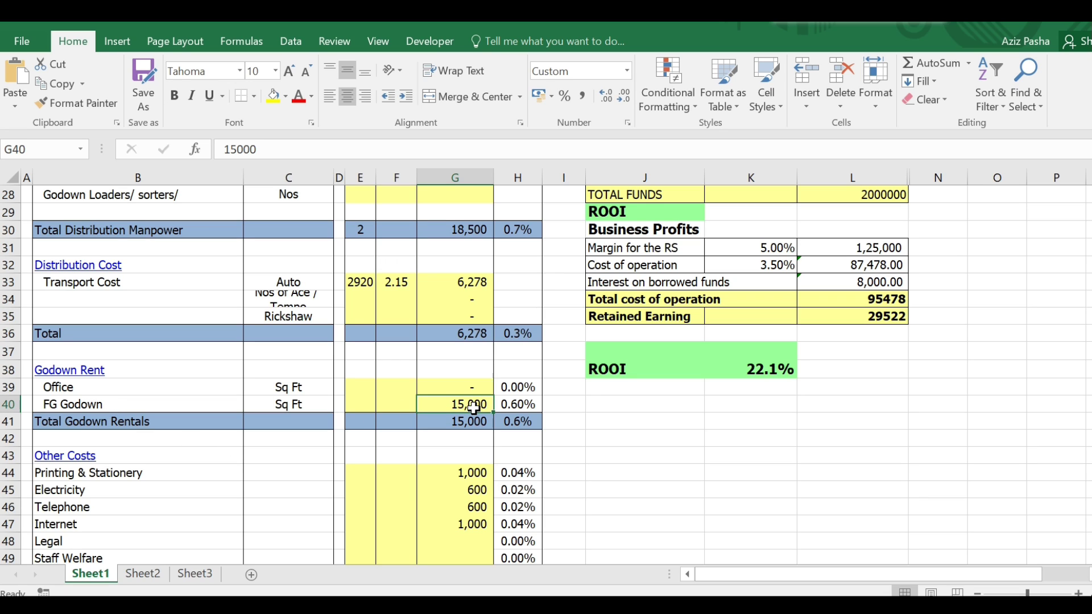
# - Review each amount in the Other Costs section down to the Total Others Cost formula
pyautogui.press('Down')
pyautogui.press('Down')
pyautogui.press('Down')
pyautogui.press('Down')
pyautogui.press('Down')
pyautogui.press('Down')
pyautogui.press('Down')
pyautogui.press('Down')
pyautogui.press('Down')
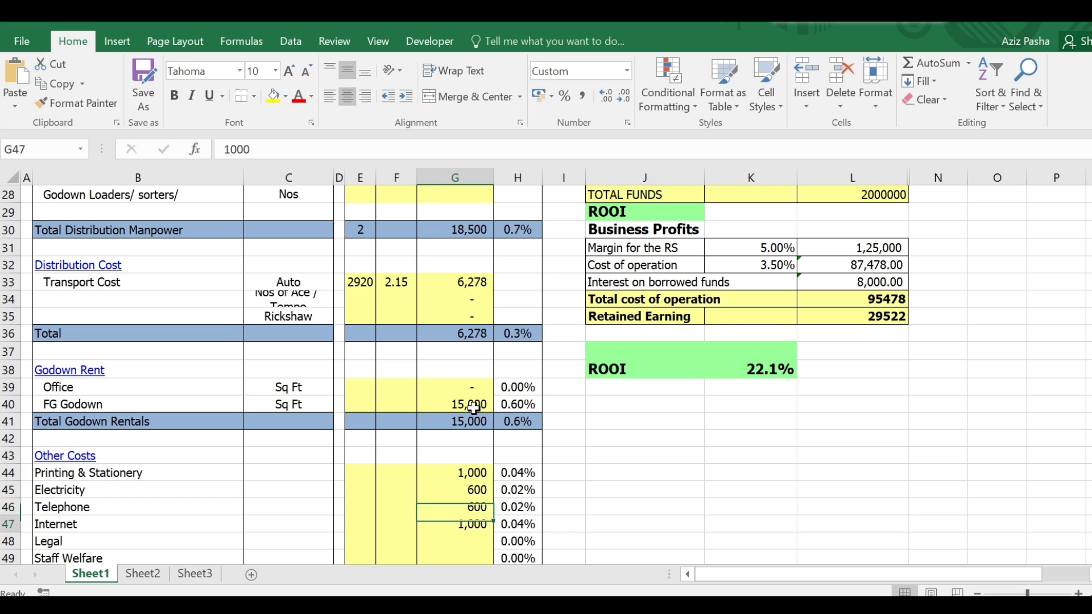
pyautogui.press('Down')
pyautogui.press('Down')
pyautogui.press('Down')
pyautogui.press('Down')
pyautogui.press('Down')
pyautogui.press('Down')
pyautogui.press('Down')
pyautogui.press('Down')
pyautogui.press('Down')
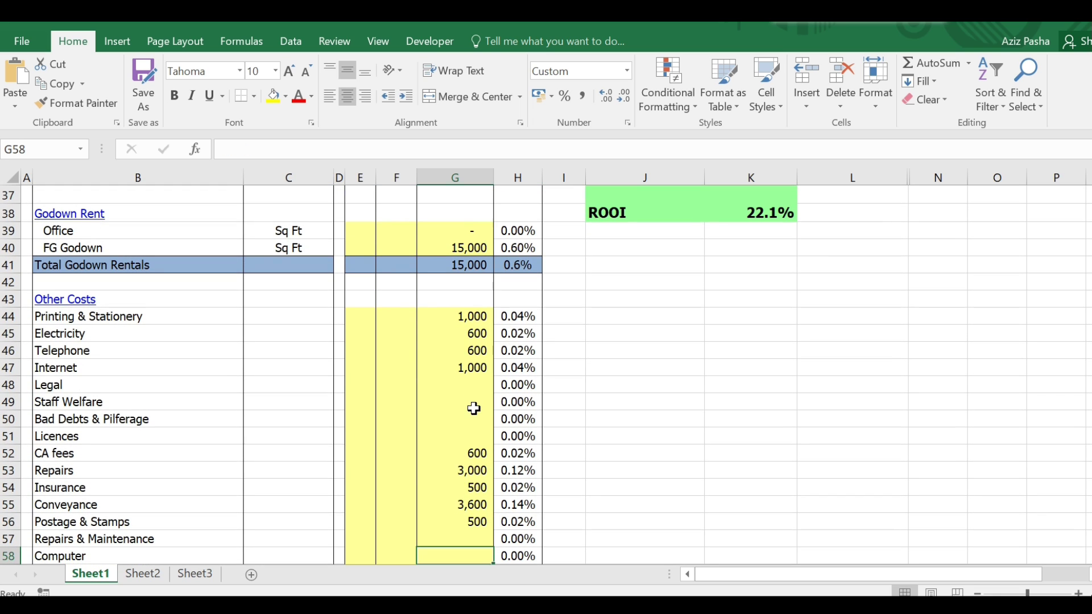
pyautogui.press('Down')
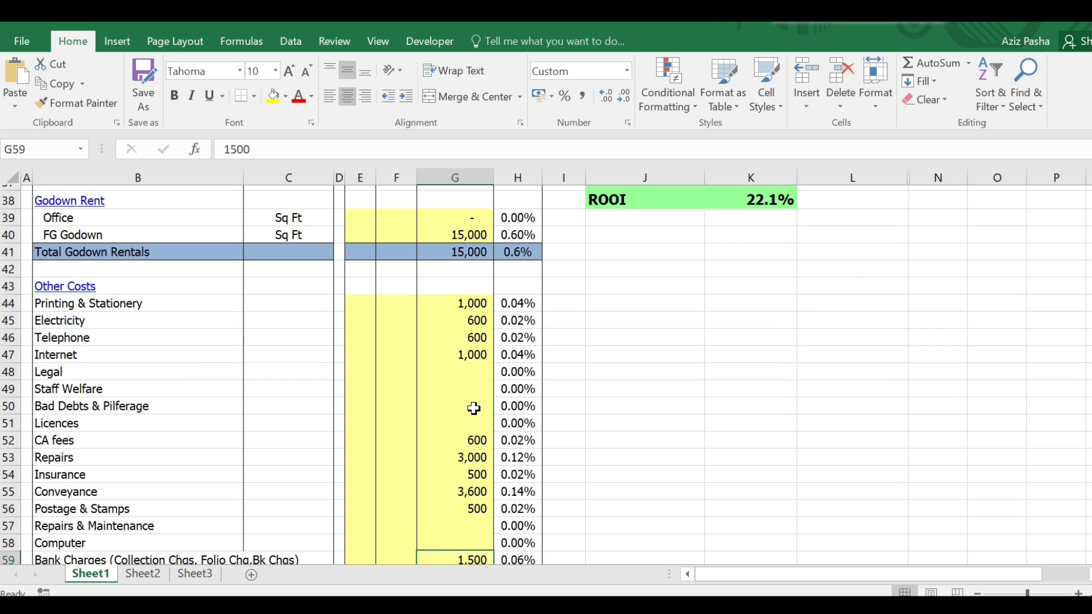
pyautogui.press('Down')
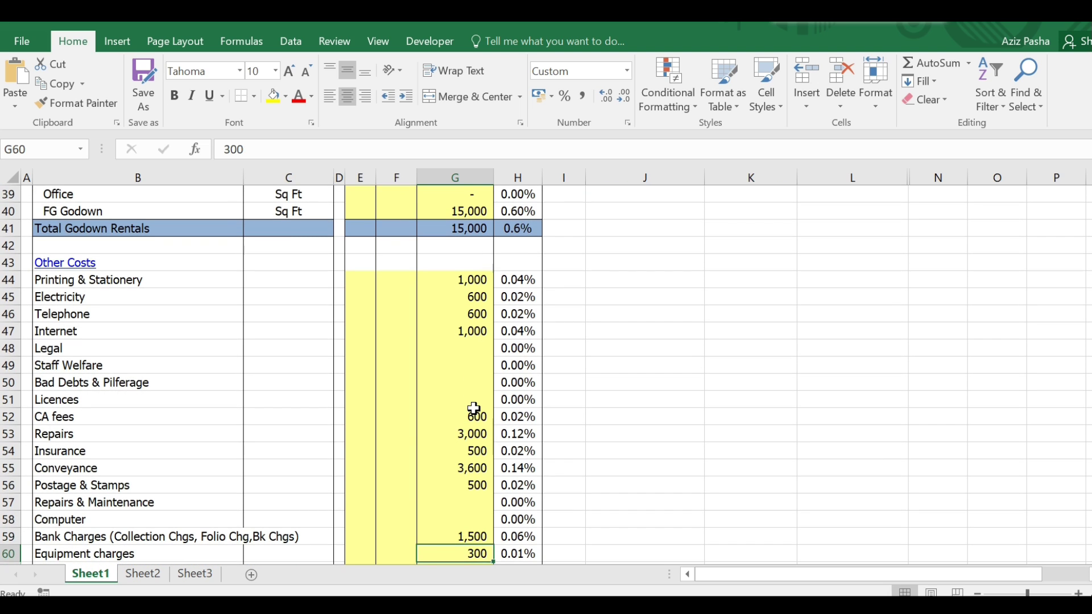
pyautogui.press('Down')
pyautogui.press('Down')
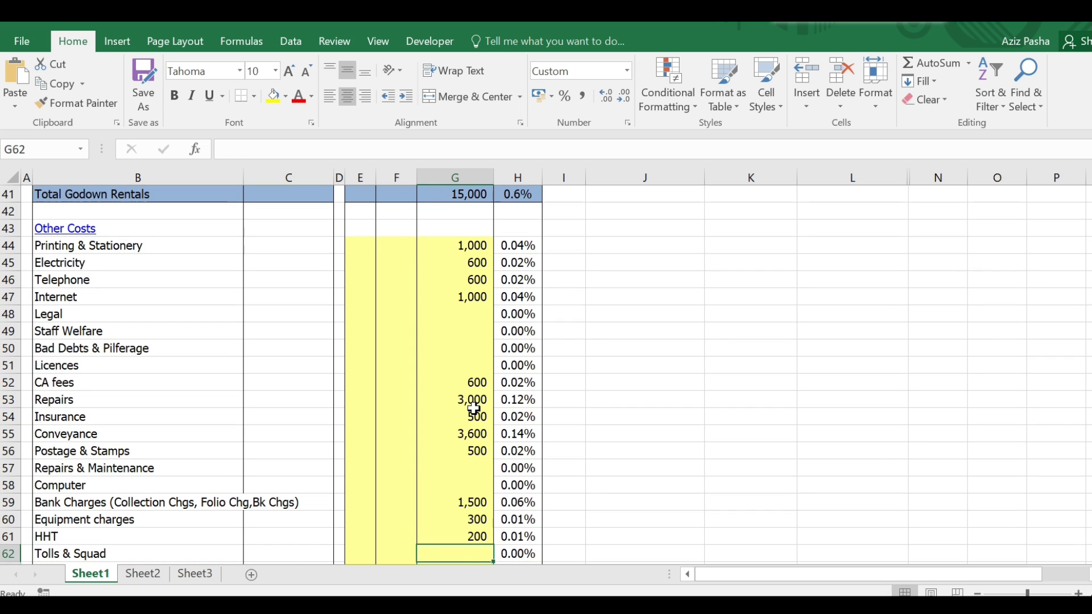
pyautogui.press('Down')
pyautogui.press('Down')
pyautogui.press('Down')
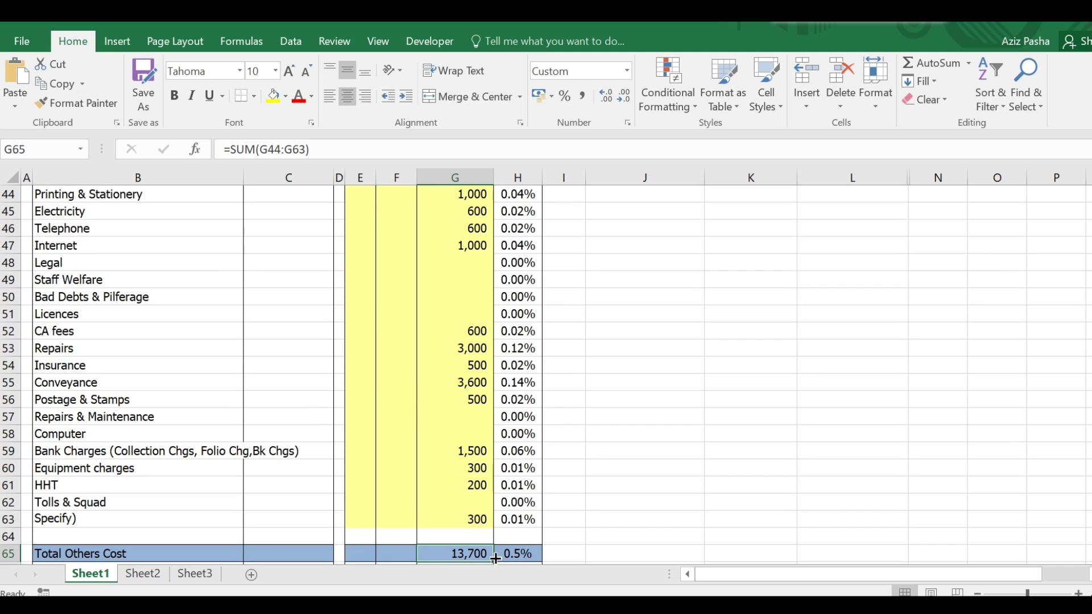
# - Inspect the wholesale sales discount amount and the Total Cost amount and turnover percentage
pyautogui.press('Down')
pyautogui.press('Down')
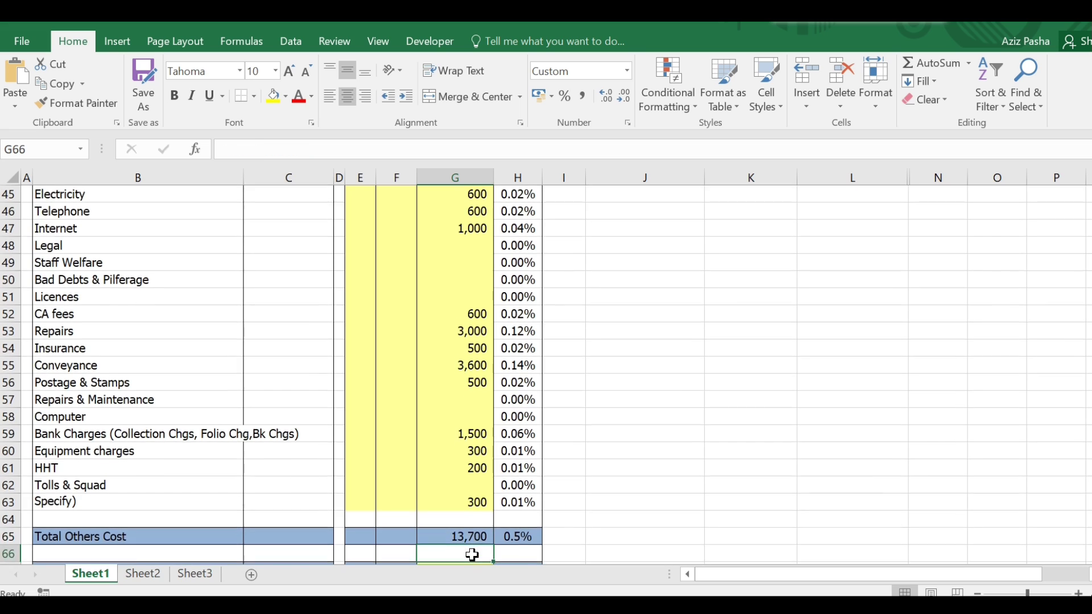
pyautogui.press('Down')
pyautogui.press('Down')
pyautogui.press('Down')
pyautogui.press('Down')
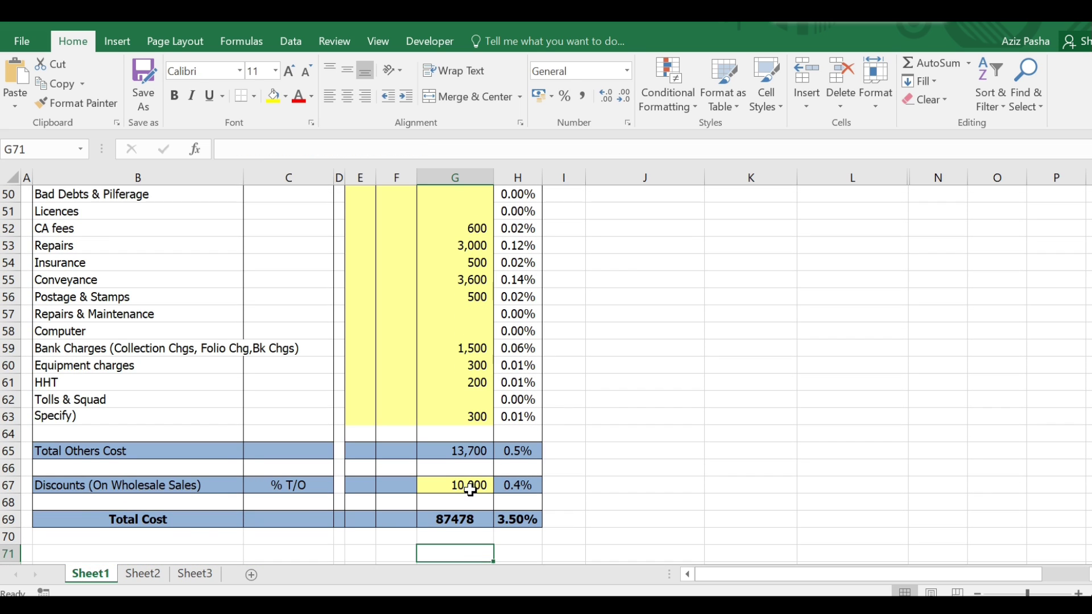
pyautogui.click(470, 489)
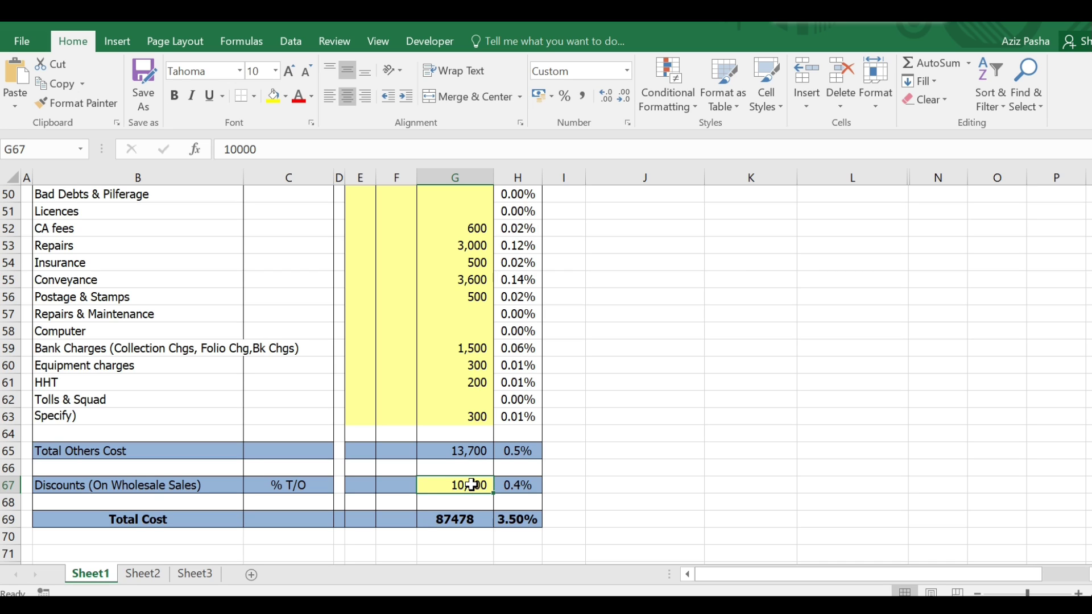
pyautogui.click(479, 522)
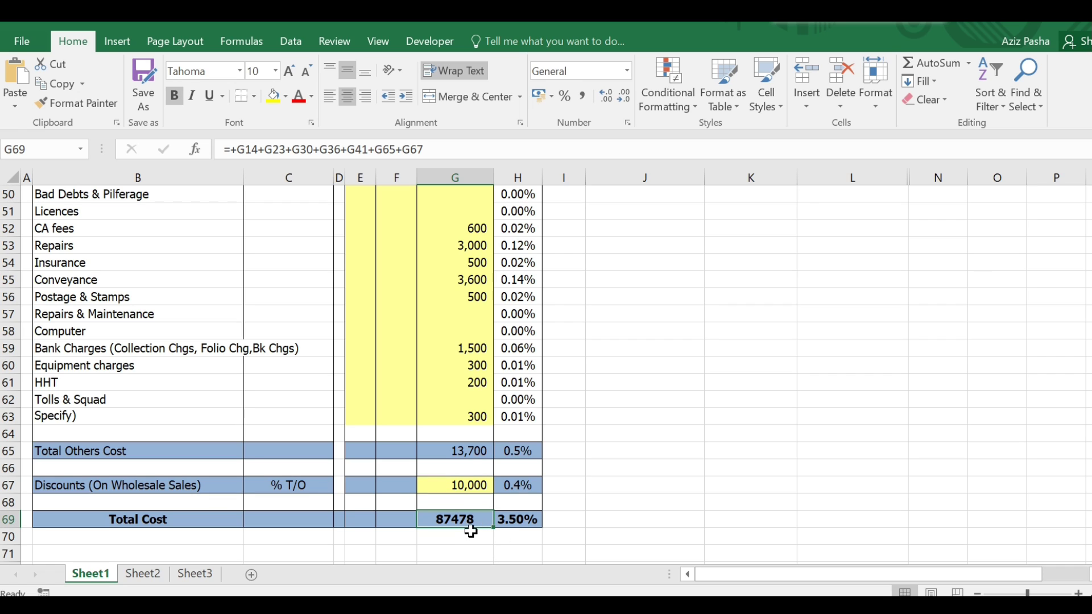
pyautogui.click(520, 522)
# - Return from the Total Cost row to the ROI Templet title in the sheet's first row
pyautogui.press('Up')
pyautogui.press('Up')
pyautogui.press('Up')
pyautogui.press('Up')
pyautogui.press('Up')
pyautogui.press('Up')
pyautogui.press('Up')
pyautogui.press('Up')
pyautogui.press('Up')
pyautogui.press('Up')
pyautogui.press('Up')
pyautogui.press('Up')
pyautogui.press('Up')
pyautogui.press('Up')
pyautogui.press('Up')
pyautogui.press('Up')
pyautogui.press('Up')
pyautogui.press('Up')
pyautogui.press('Up')
pyautogui.press('Up')
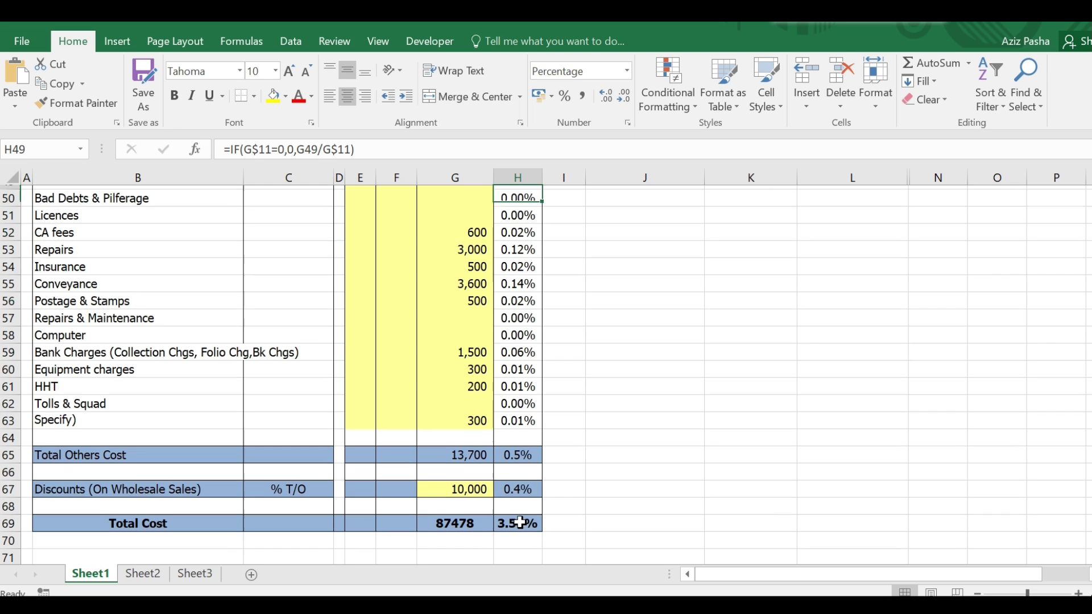
pyautogui.press('Up')
pyautogui.press('Up')
pyautogui.press('Up')
pyautogui.press('Up')
pyautogui.press('Up')
pyautogui.press('Up')
pyautogui.press('Up')
pyautogui.press('Up')
pyautogui.press('Up')
pyautogui.press('Up')
pyautogui.press('Up')
pyautogui.press('Up')
pyautogui.press('Up')
pyautogui.press('Up')
pyautogui.press('Up')
pyautogui.press('Up')
pyautogui.press('Up')
pyautogui.press('Up')
pyautogui.press('Up')
pyautogui.press('Up')
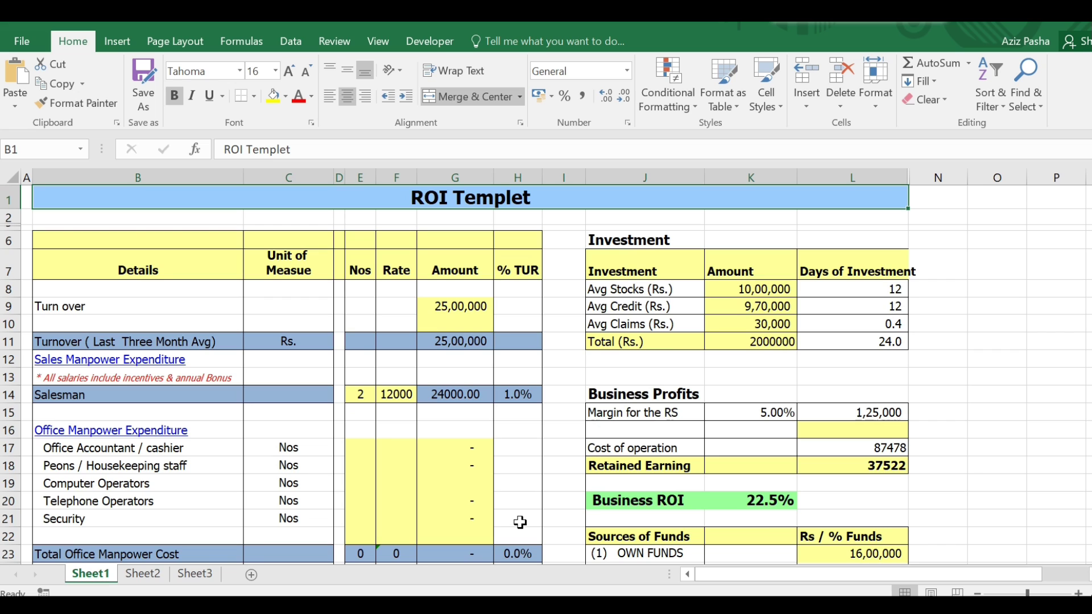
# - Review the expense sections from Salesman through manpower, distribution and Godown Rent down to Total Godown Rentals
pyautogui.click(117, 396)
pyautogui.press('Down')
pyautogui.press('Down')
pyautogui.press('Down')
pyautogui.press('Down')
pyautogui.press('Down')
pyautogui.press('Down')
pyautogui.press('Down')
pyautogui.press('Down')
pyautogui.press('Down')
pyautogui.press('Down')
pyautogui.press('Down')
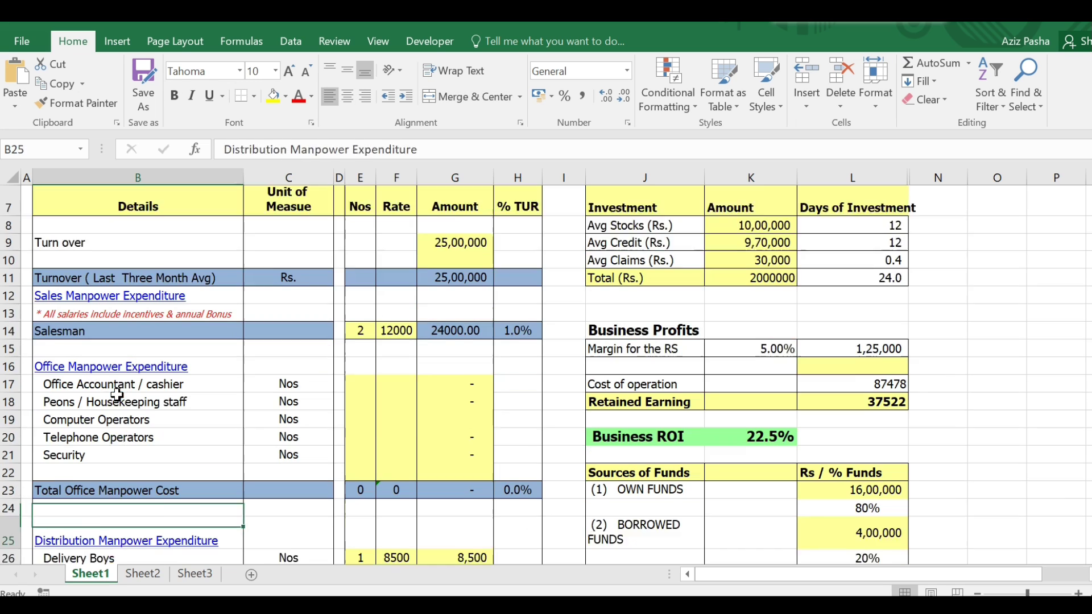
pyautogui.press('Down')
pyautogui.press('Down')
pyautogui.press('Down')
pyautogui.press('Down')
pyautogui.press('Down')
pyautogui.press('Down')
pyautogui.press('Down')
pyautogui.press('Down')
pyautogui.press('Down')
pyautogui.press('Down')
pyautogui.press('Down')
pyautogui.press('Down')
pyautogui.press('Down')
pyautogui.press('Down')
pyautogui.press('Down')
pyautogui.press('Down')
pyautogui.press('Down')
pyautogui.press('Down')
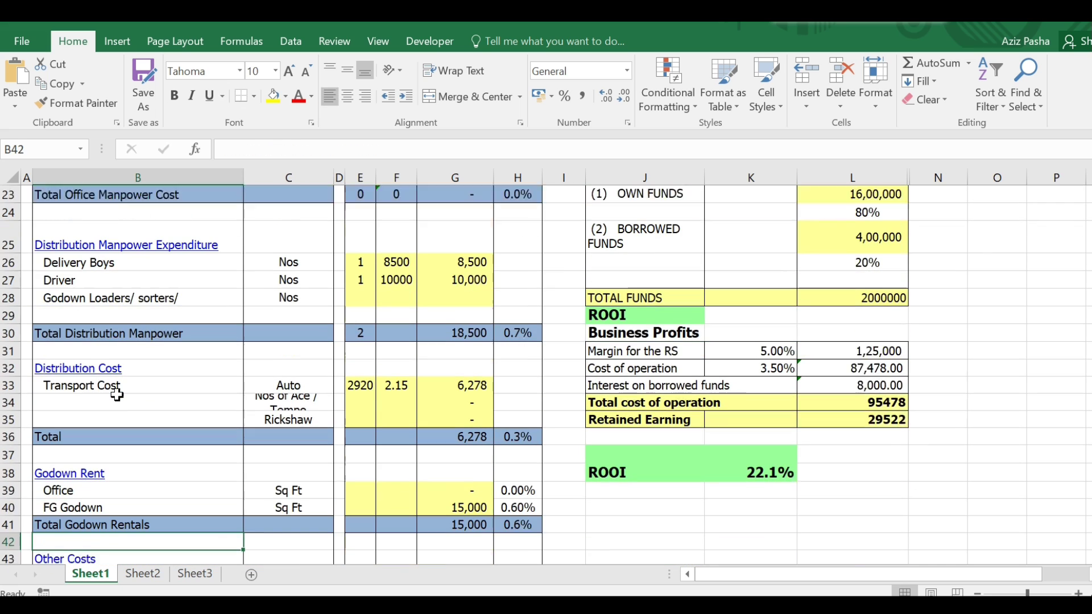
# - Review the Other Costs items, the wholesale sales discounts and the Total Cost row at the end of the sheet
pyautogui.press('Down')
pyautogui.press('Down')
pyautogui.press('Down')
pyautogui.press('Down')
pyautogui.press('Down')
pyautogui.press('Down')
pyautogui.press('Down')
pyautogui.press('Down')
pyautogui.press('Down')
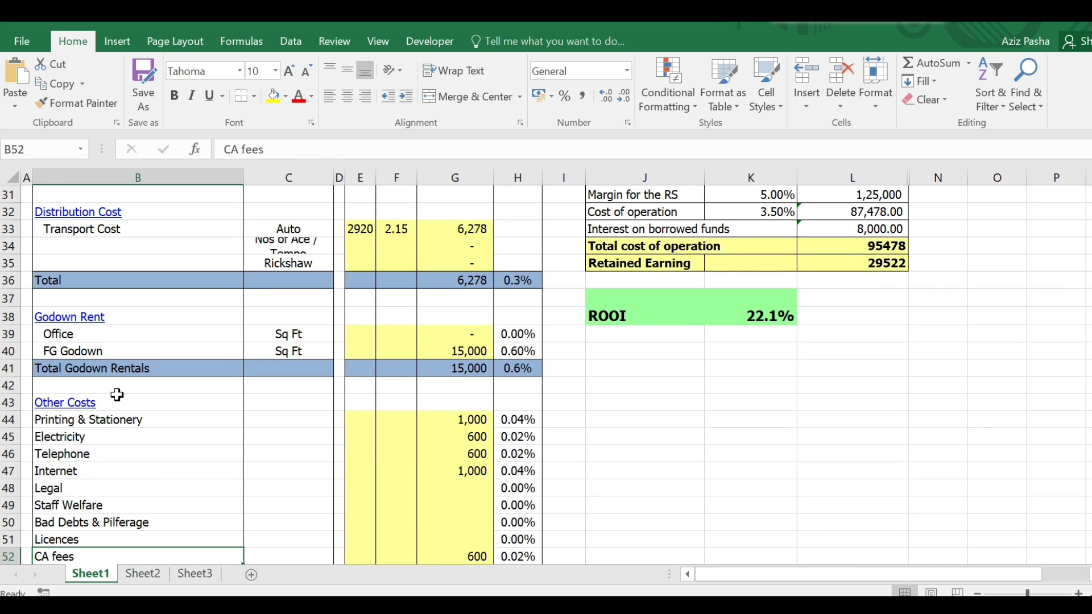
pyautogui.press('Down')
pyautogui.press('Down')
pyautogui.press('Down')
pyautogui.press('Down')
pyautogui.press('Down')
pyautogui.press('Down')
pyautogui.press('Down')
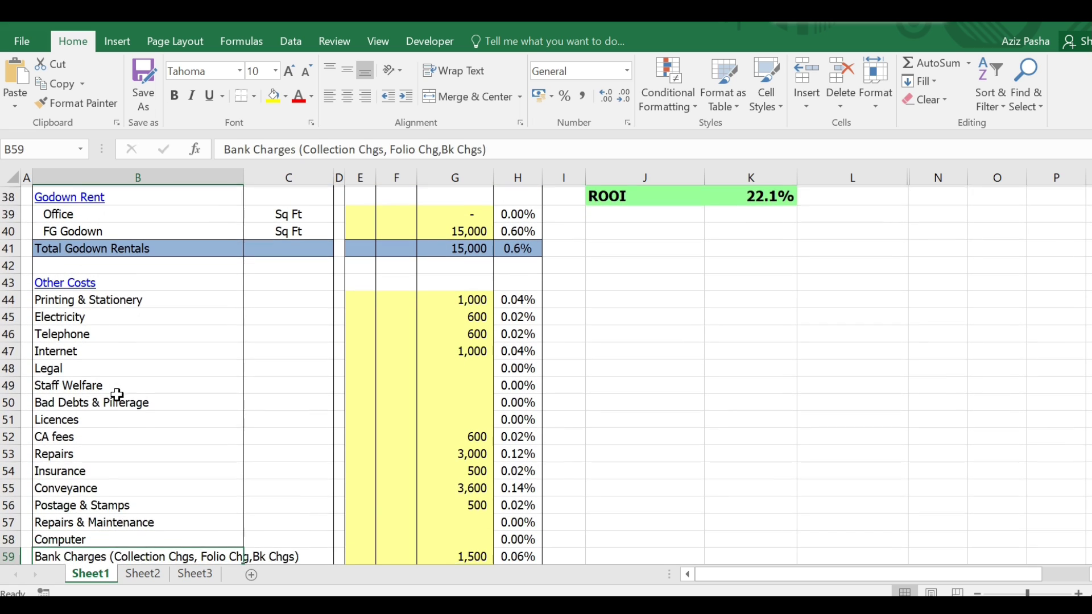
pyautogui.press('Down')
pyautogui.press('Down')
pyautogui.press('Down')
pyautogui.press('Down')
pyautogui.press('Down')
pyautogui.press('Down')
pyautogui.press('Down')
pyautogui.press('Down')
pyautogui.press('Down')
pyautogui.press('Down')
pyautogui.press('Down')
pyautogui.press('Down')
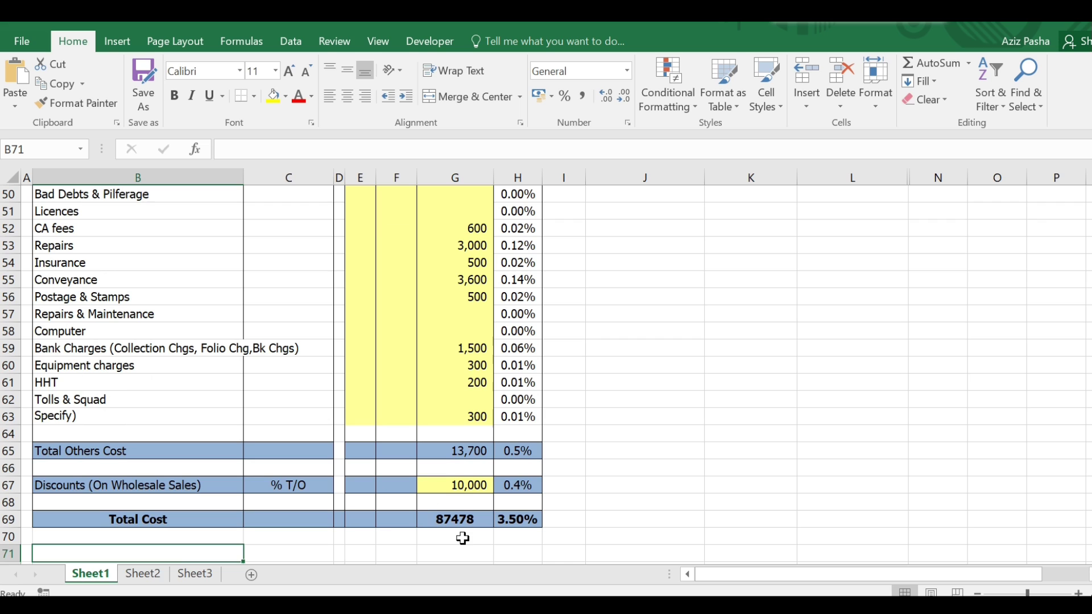
# - Inspect the Total Cost amount and its turnover percentage formula, and return to the sheet's title
pyautogui.click(464, 519)
pyautogui.press('Right')
pyautogui.press('Right')
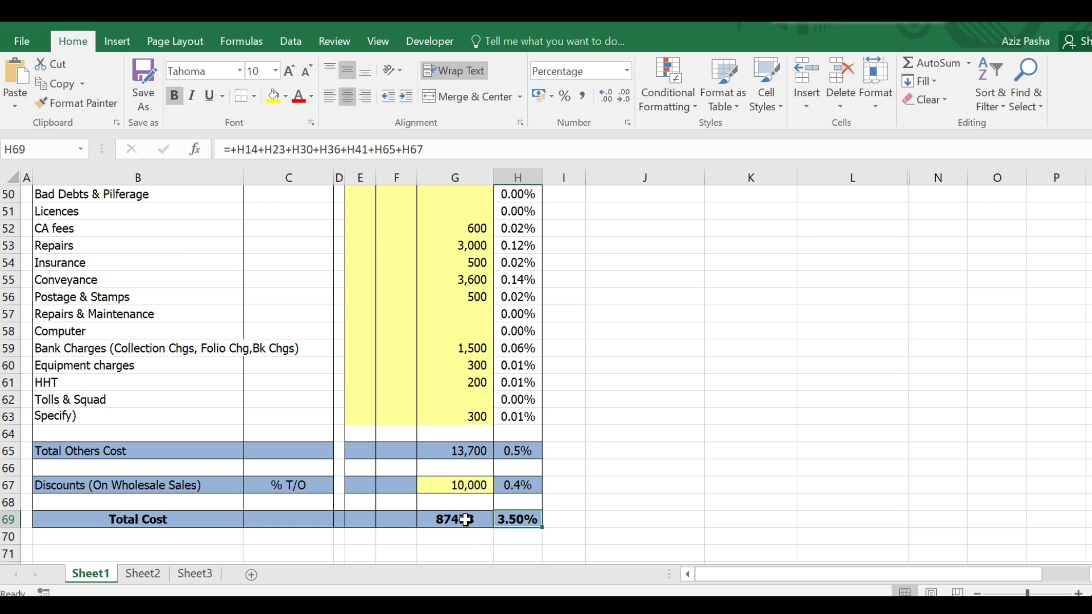
pyautogui.hotkey('ctrl', 'Home')
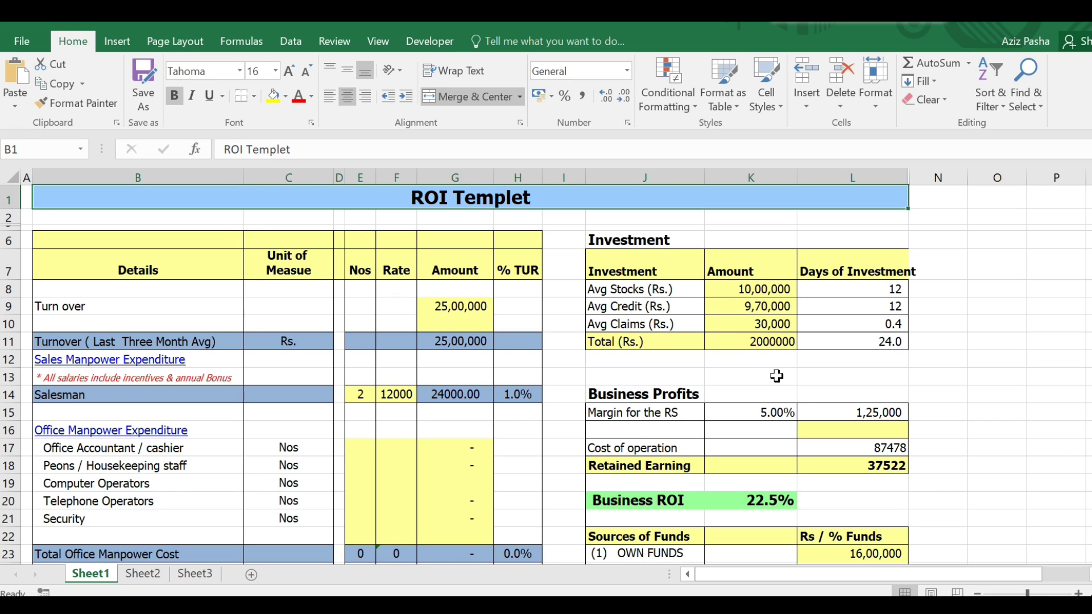
# - Inspect the average stocks, credit and claims amounts in the Investment table and the formula of their total
pyautogui.click(753, 295)
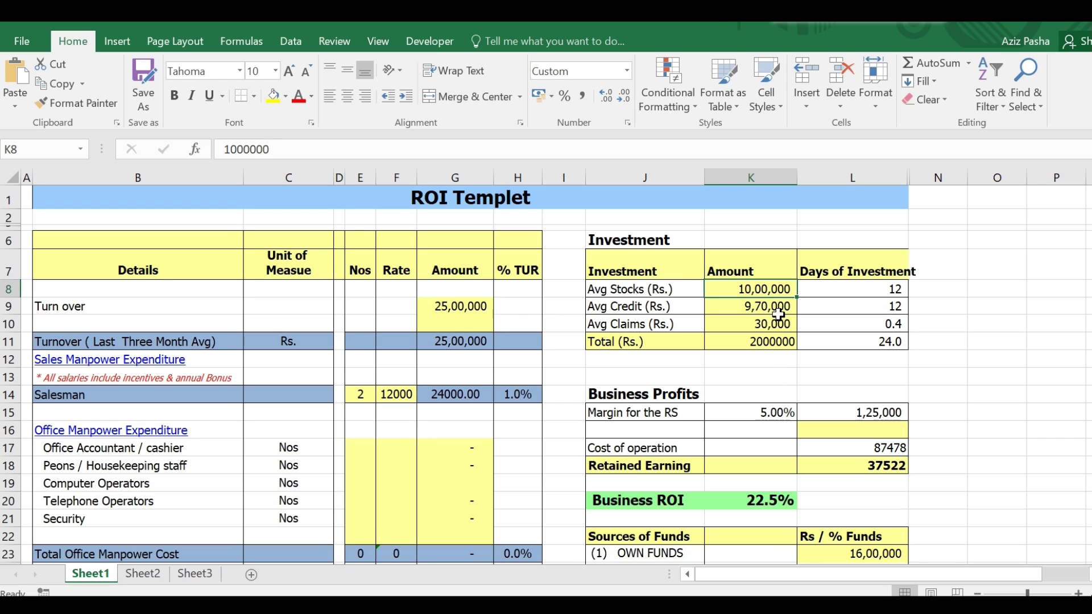
pyautogui.click(764, 311)
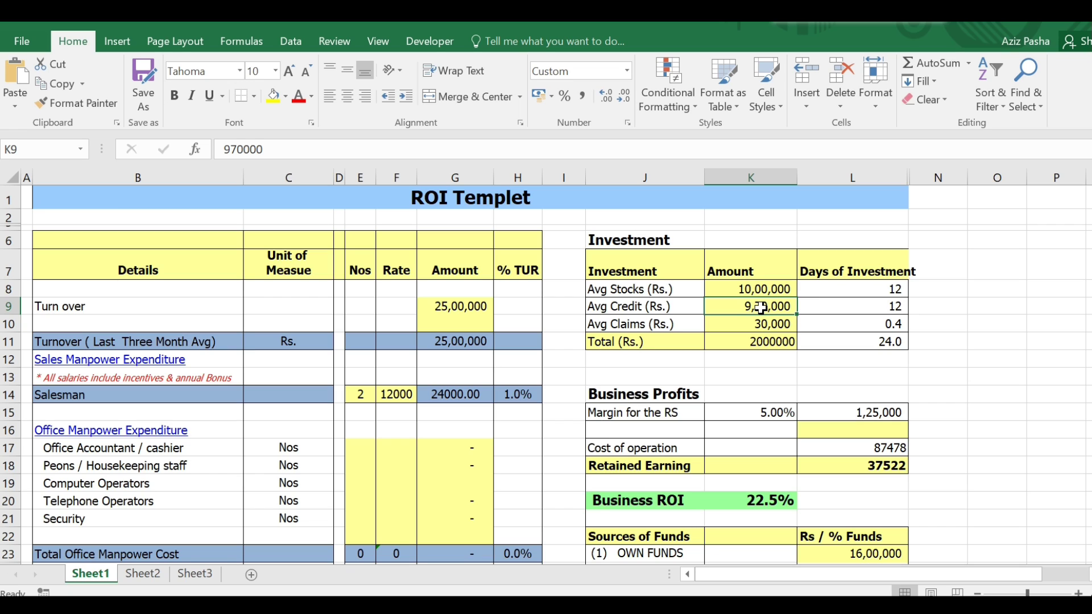
pyautogui.click(763, 326)
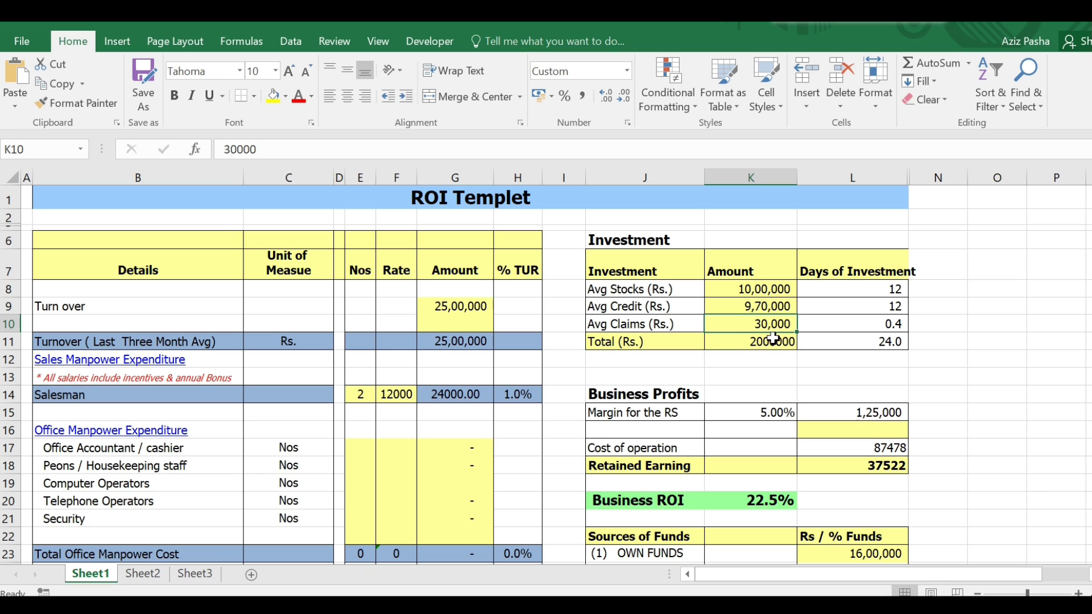
pyautogui.click(761, 343)
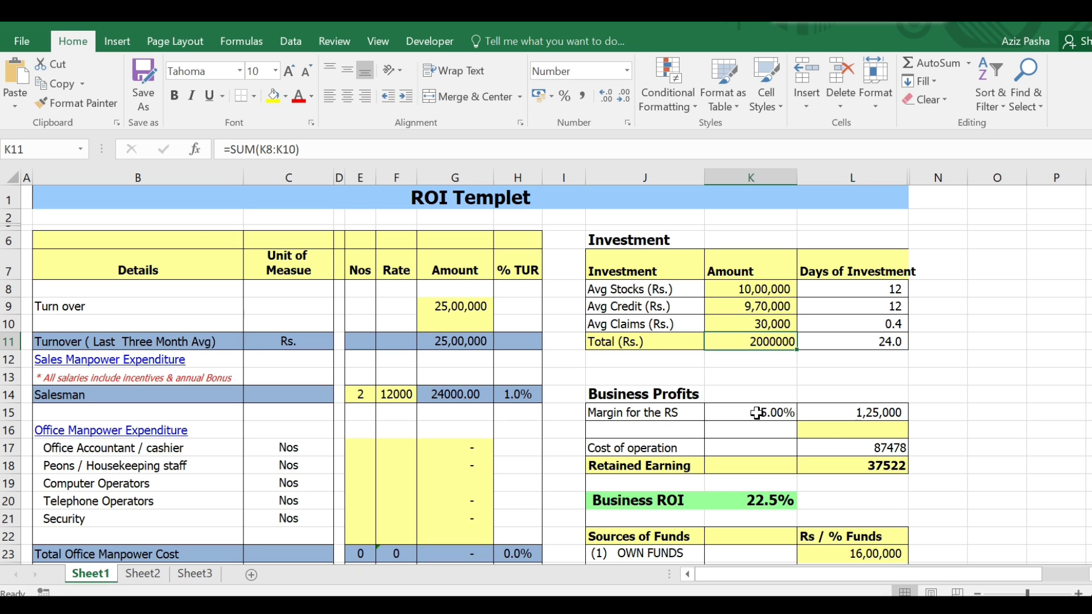
# - Inspect the three-month average turnover and the Margin for the RS percentage and amount formula derived from it
pyautogui.click(471, 339)
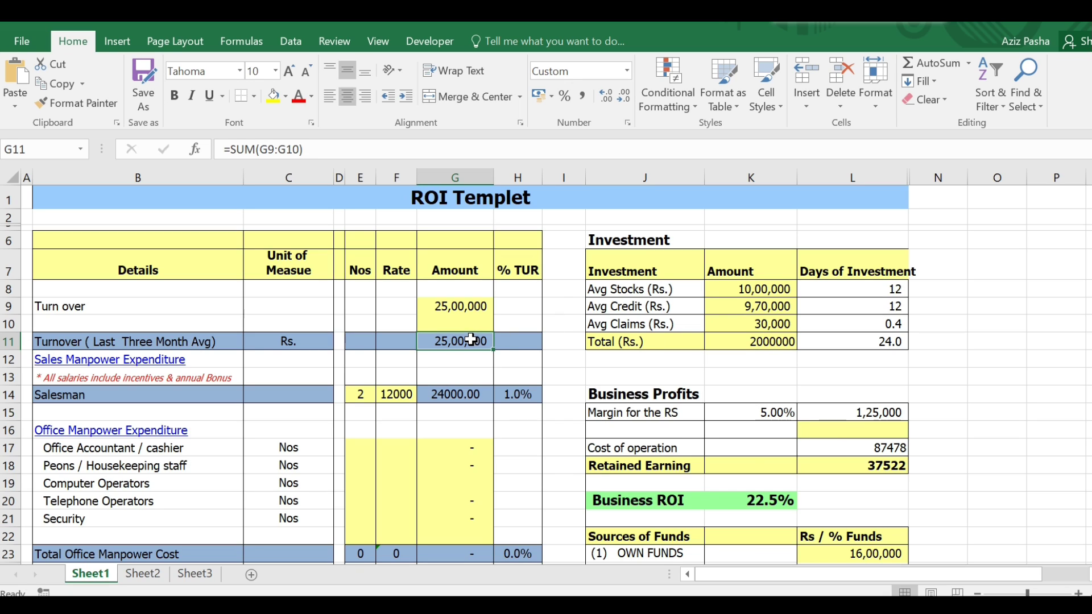
pyautogui.click(781, 415)
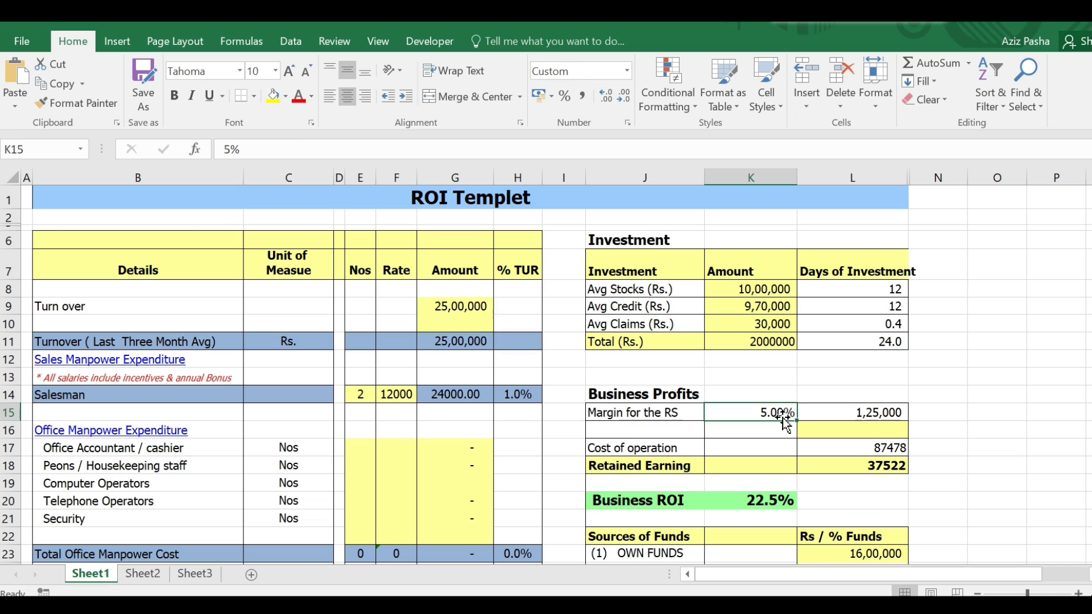
pyautogui.click(876, 414)
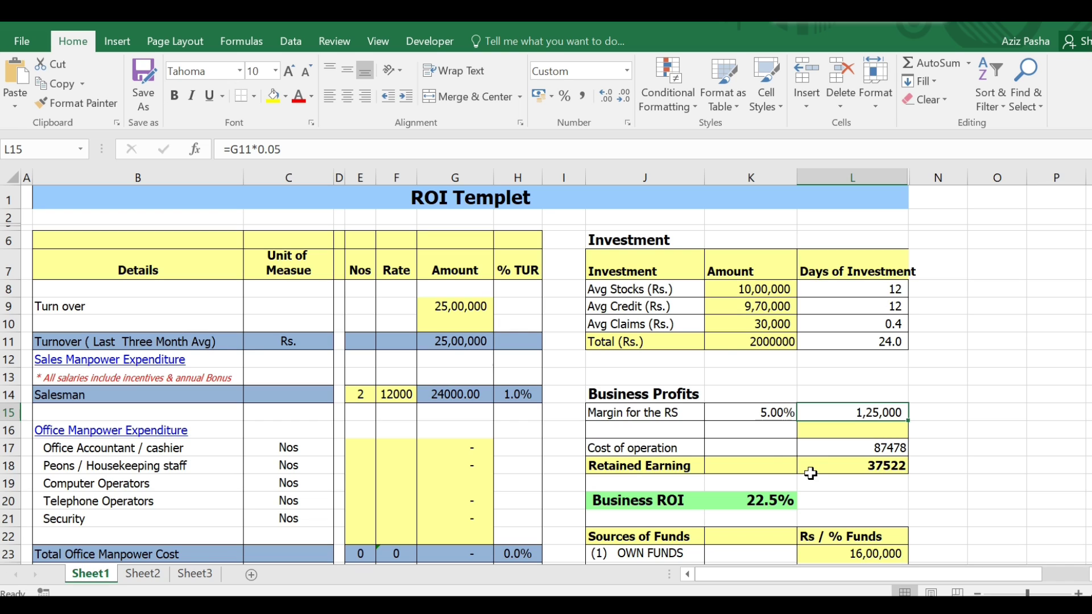
# - Compare the Margin for the RS amount with the Cost of operation and inspect the Retained Earning formula
pyautogui.click(639, 452)
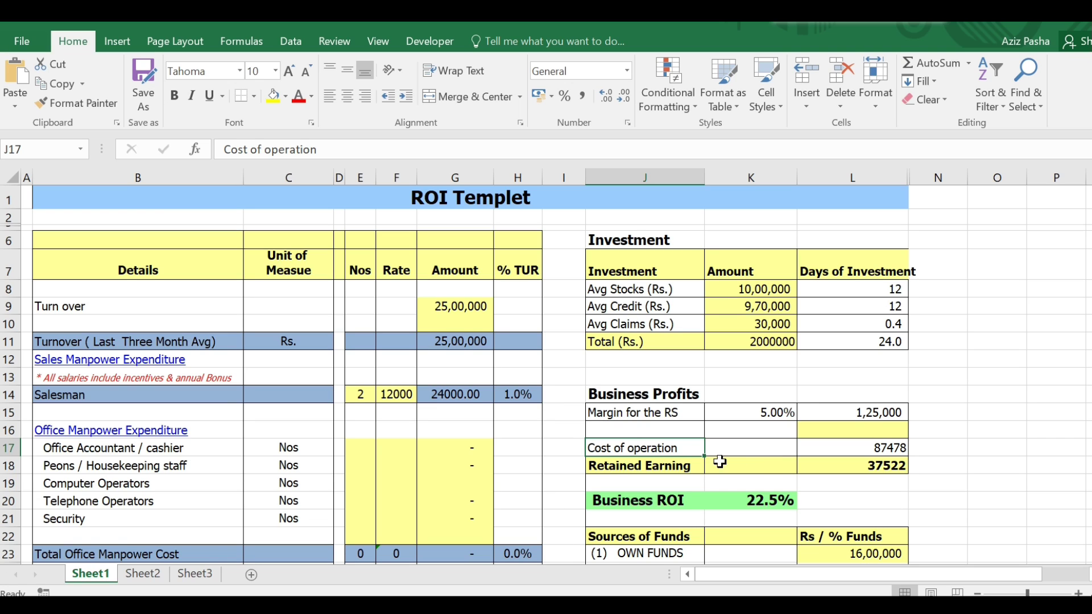
pyautogui.click(887, 450)
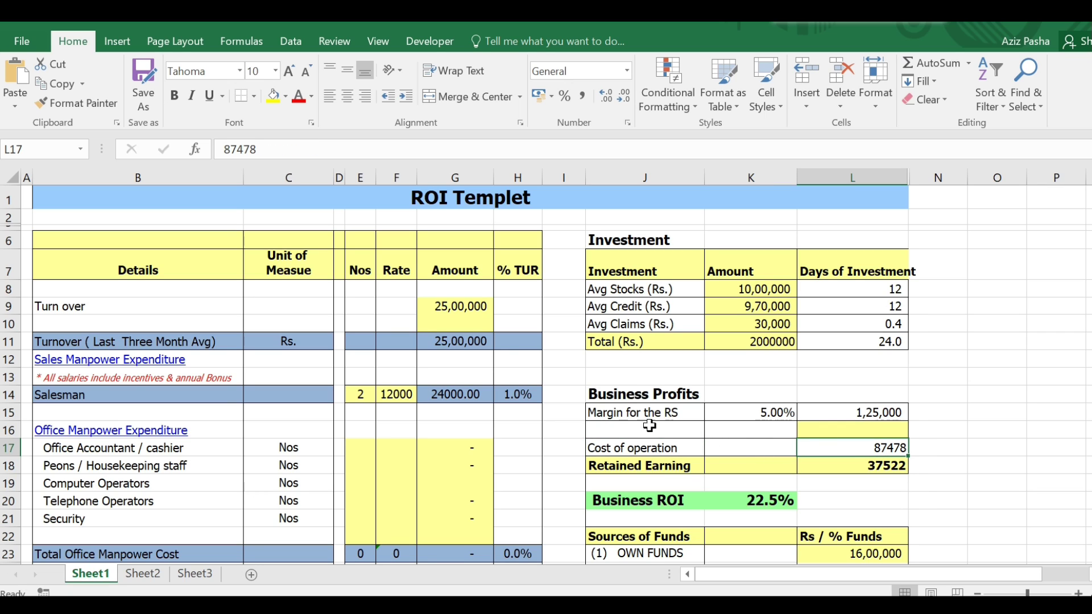
pyautogui.click(617, 412)
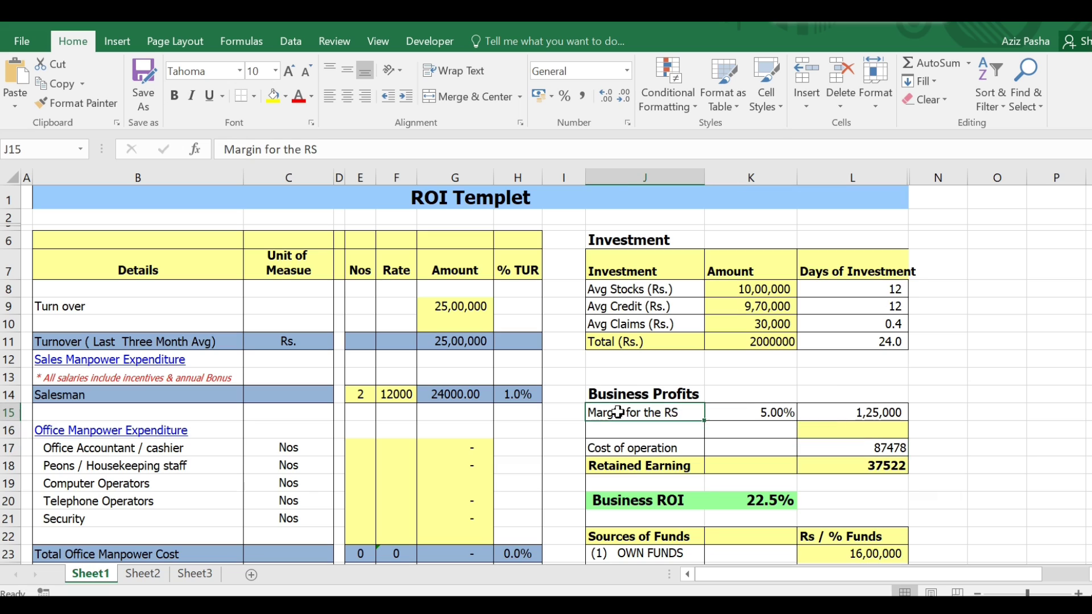
pyautogui.click(873, 416)
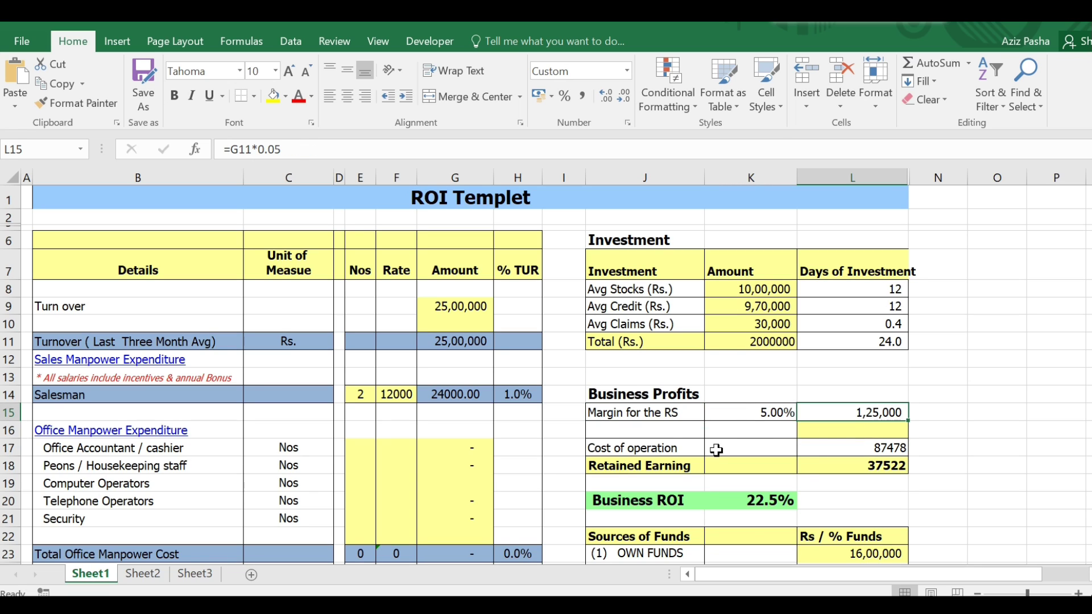
pyautogui.click(664, 450)
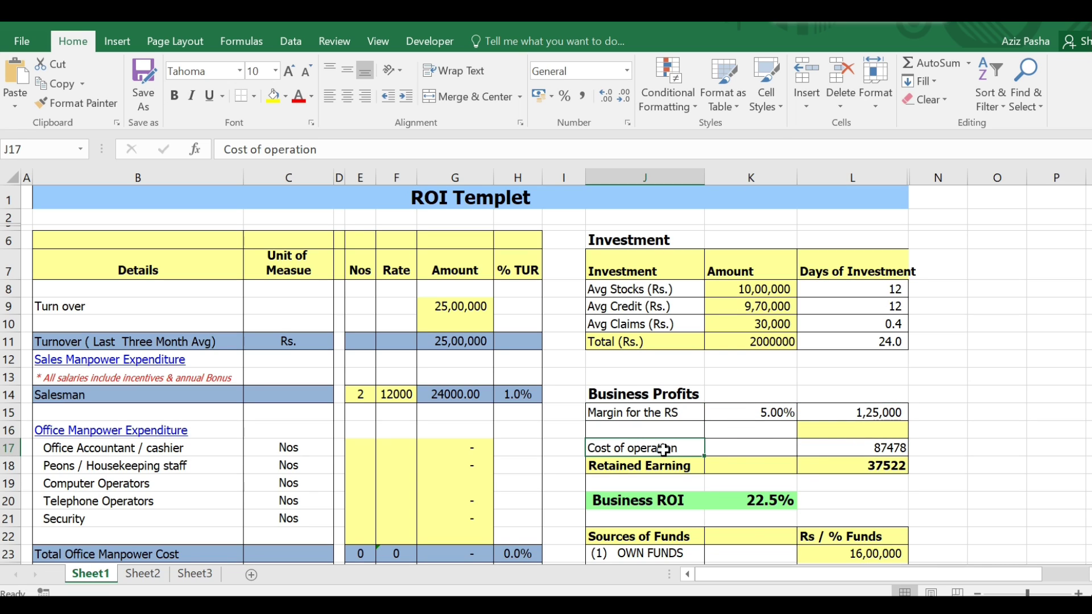
pyautogui.click(886, 450)
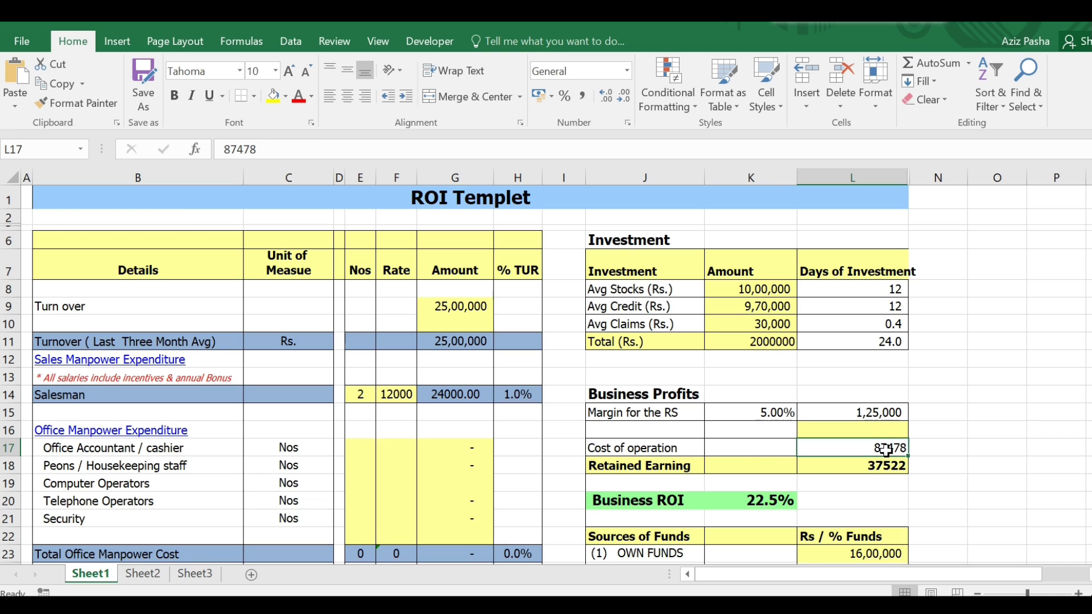
pyautogui.click(877, 414)
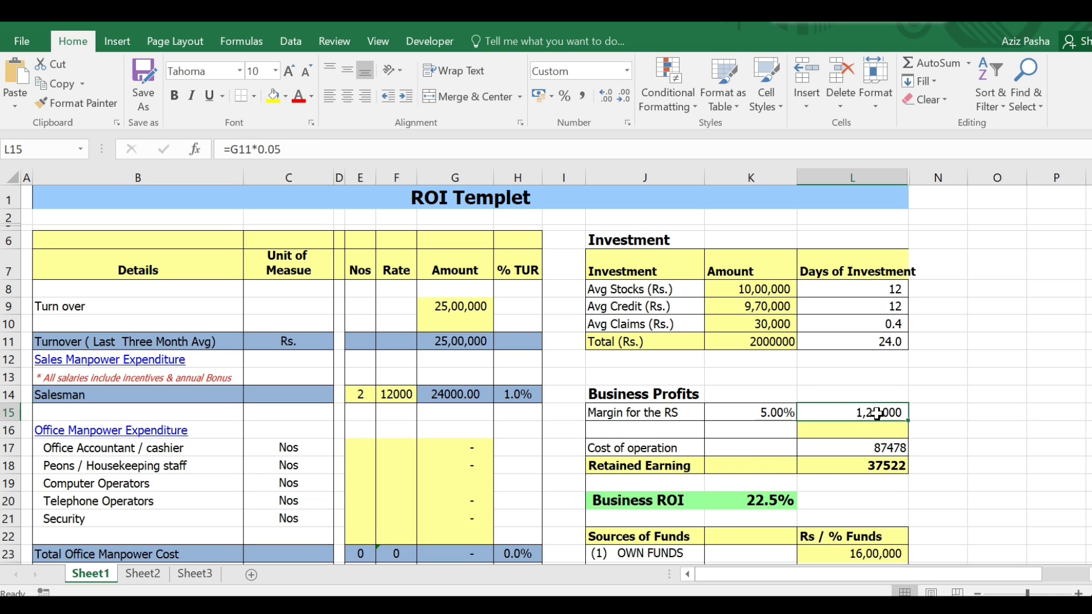
pyautogui.click(887, 448)
pyautogui.click(867, 468)
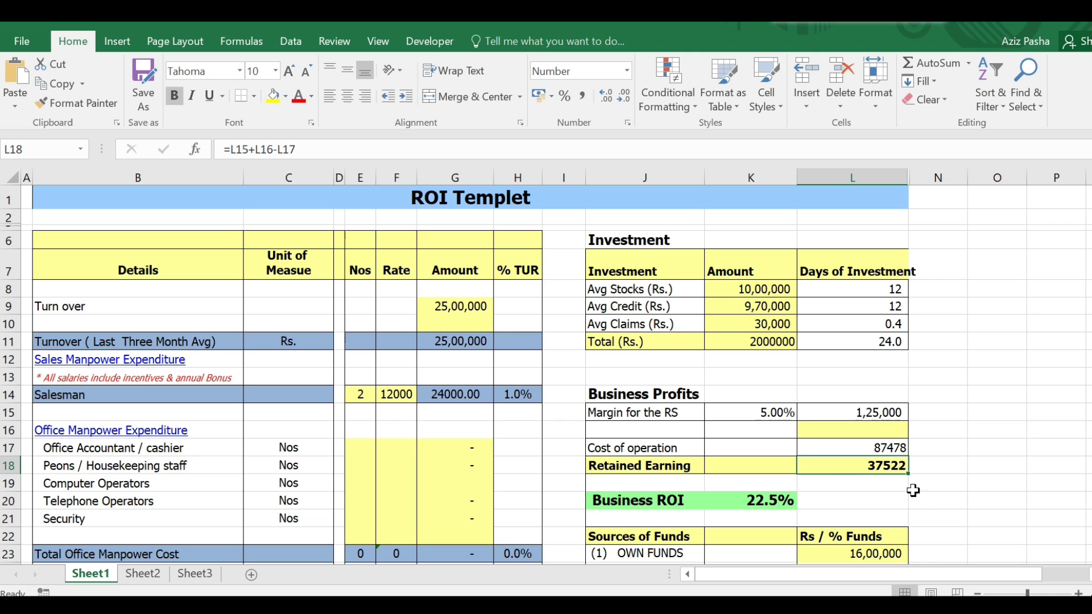
# - Try the formula =Netprofit/investment*100 in cell N19, compare it with the Business ROI formula, and clear the cell
pyautogui.click(941, 483)
pyautogui.write('=')
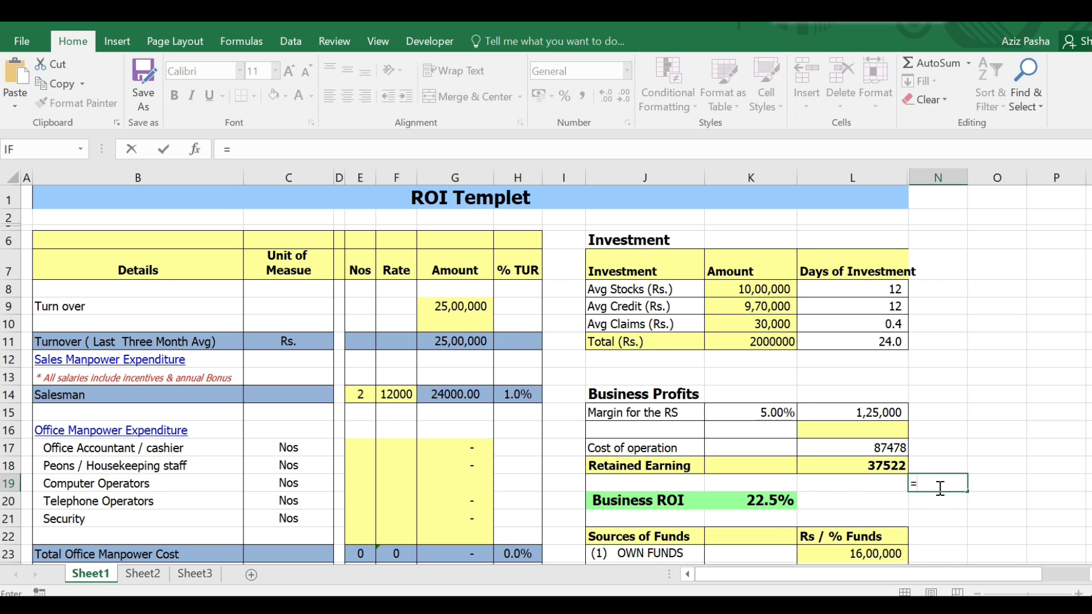
pyautogui.write('Netp')
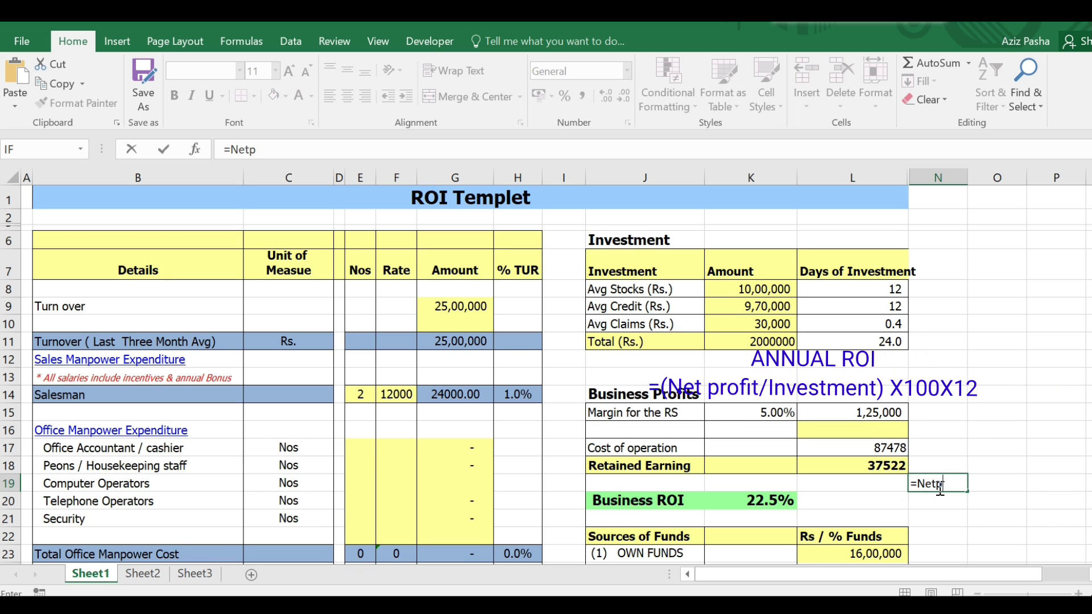
pyautogui.write('rofit/in')
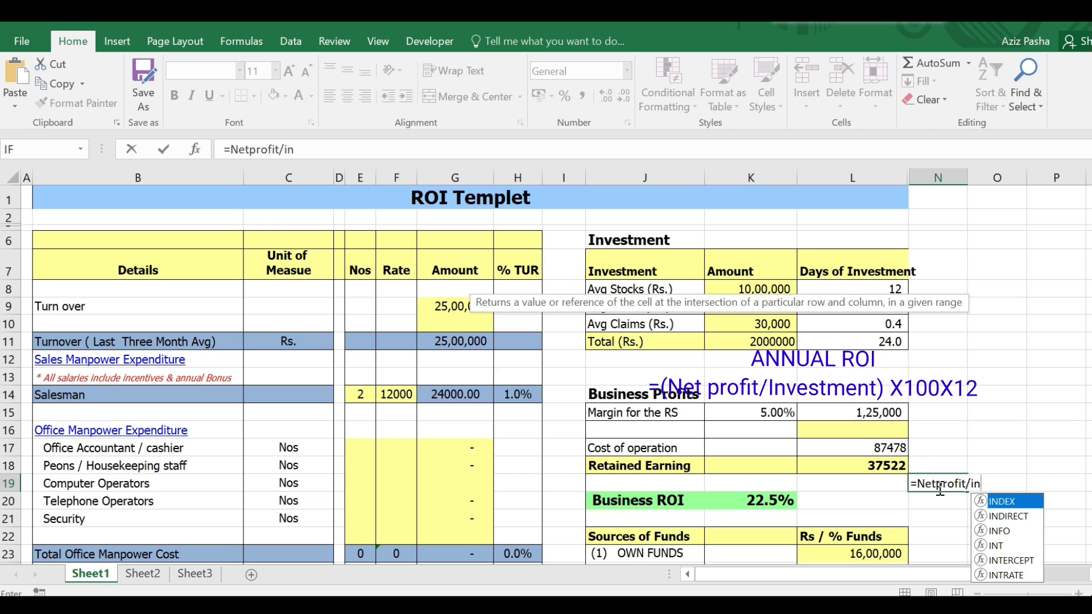
pyautogui.write('vestment')
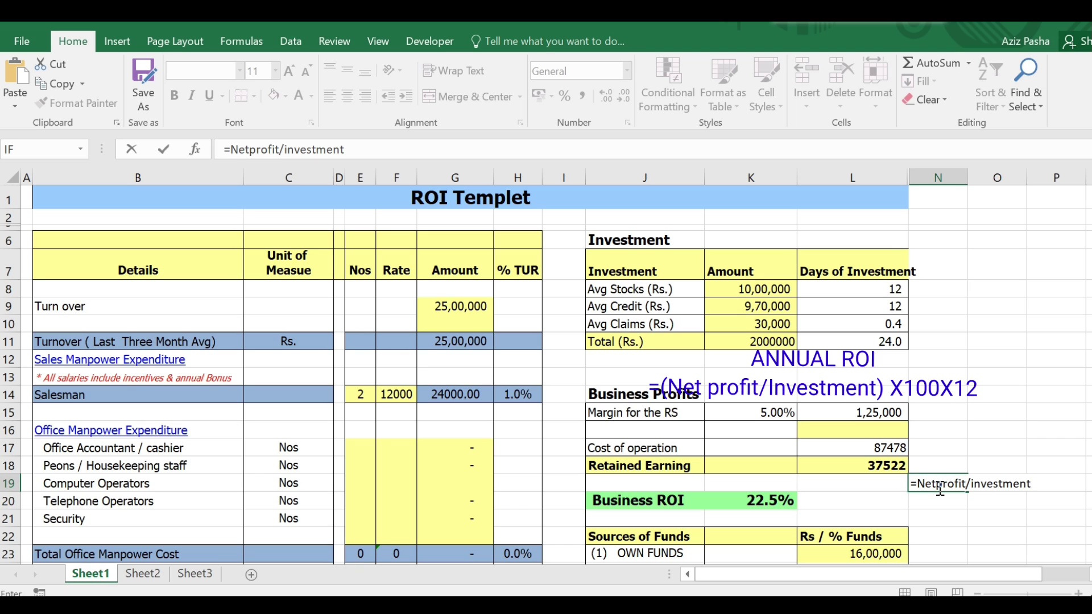
pyautogui.write('*100')
pyautogui.press('Return')
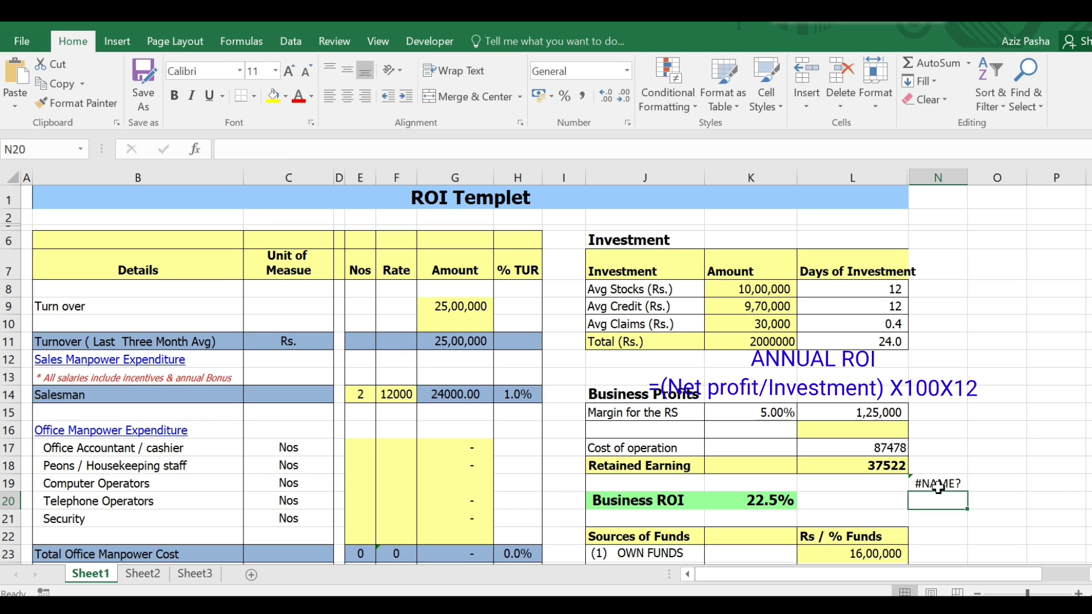
pyautogui.click(751, 503)
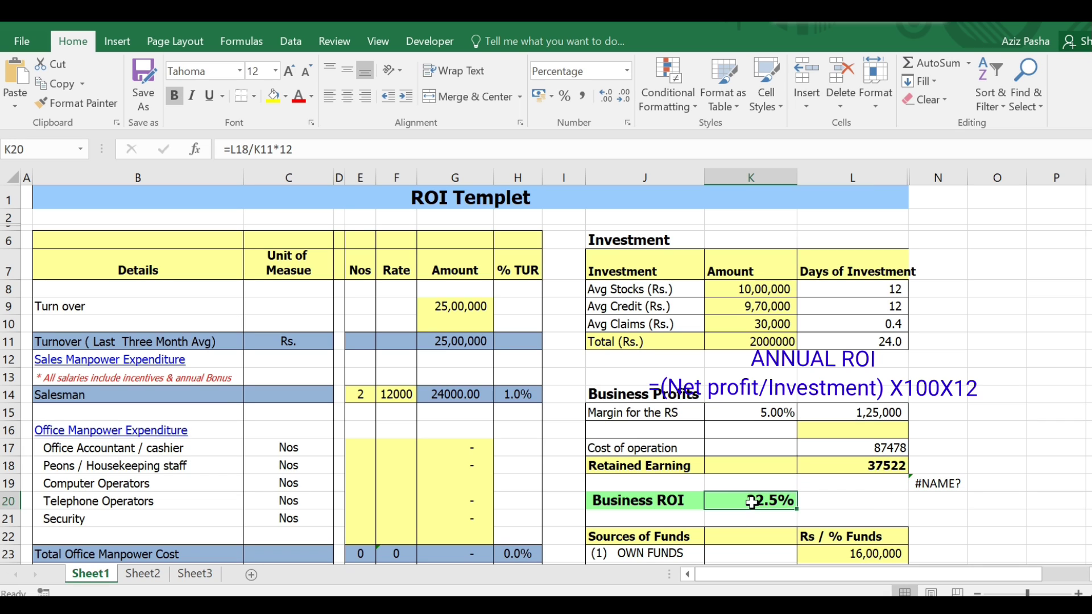
pyautogui.click(938, 483)
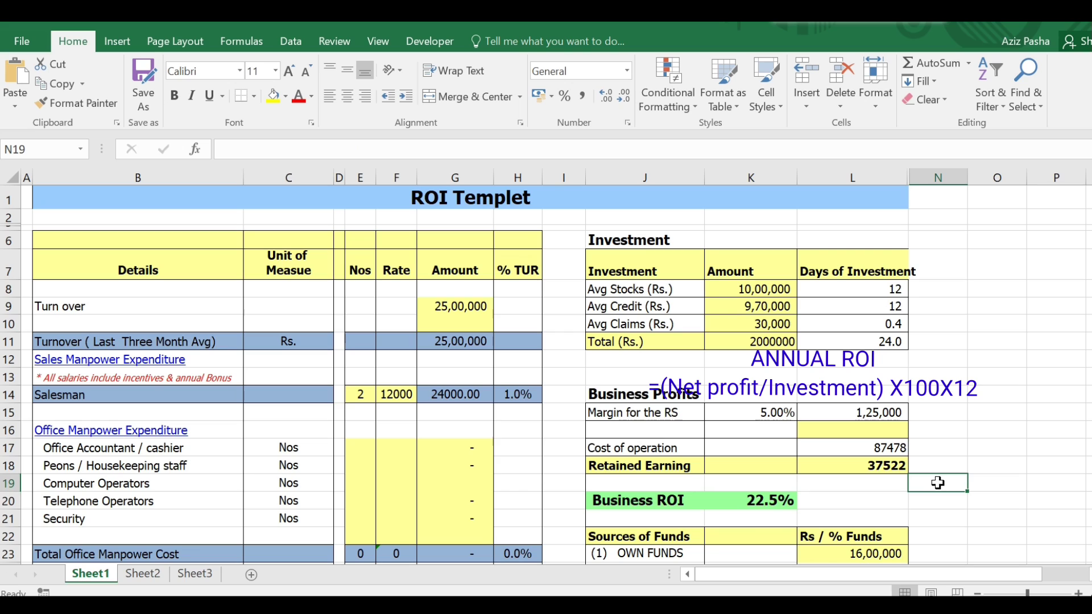
# - Enter the text note "Net profit/investment*12" in cell N19 and check it against the Business ROI formula
pyautogui.click(770, 502)
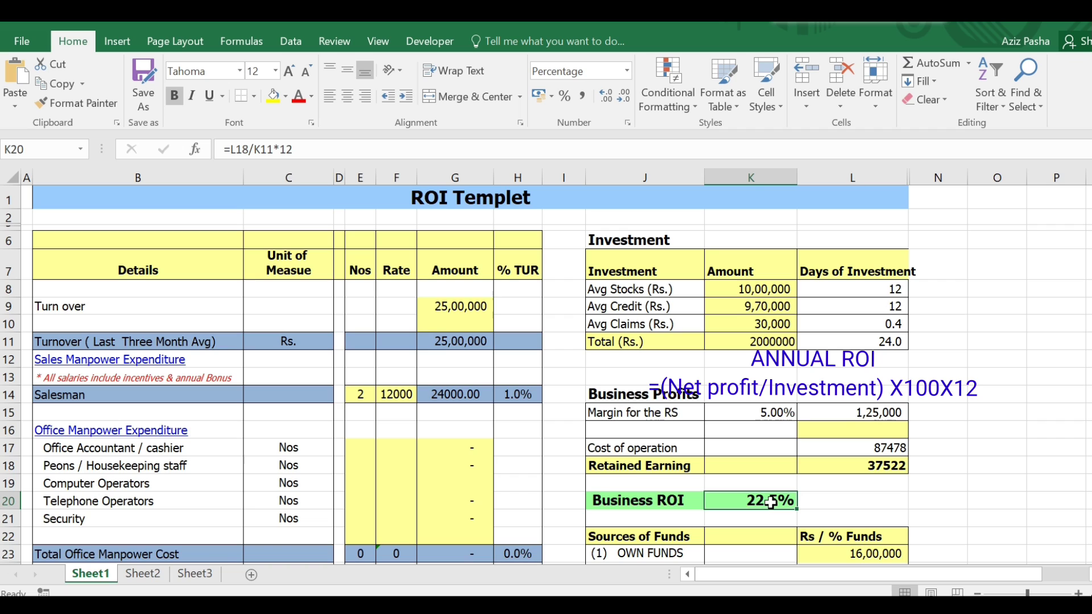
pyautogui.click(933, 484)
pyautogui.write('Net profit/investment')
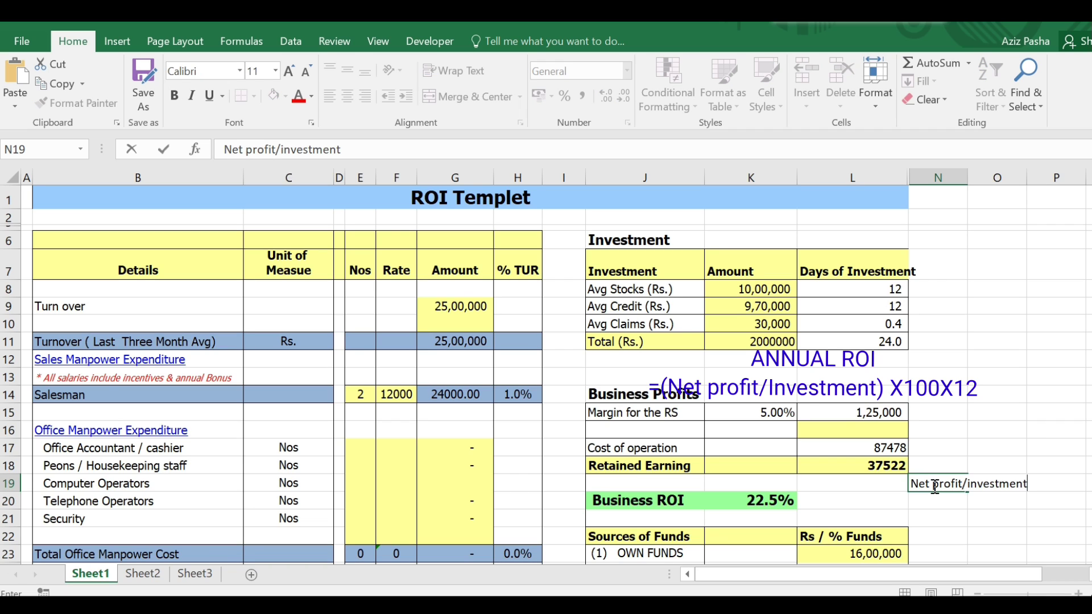
pyautogui.write('*12')
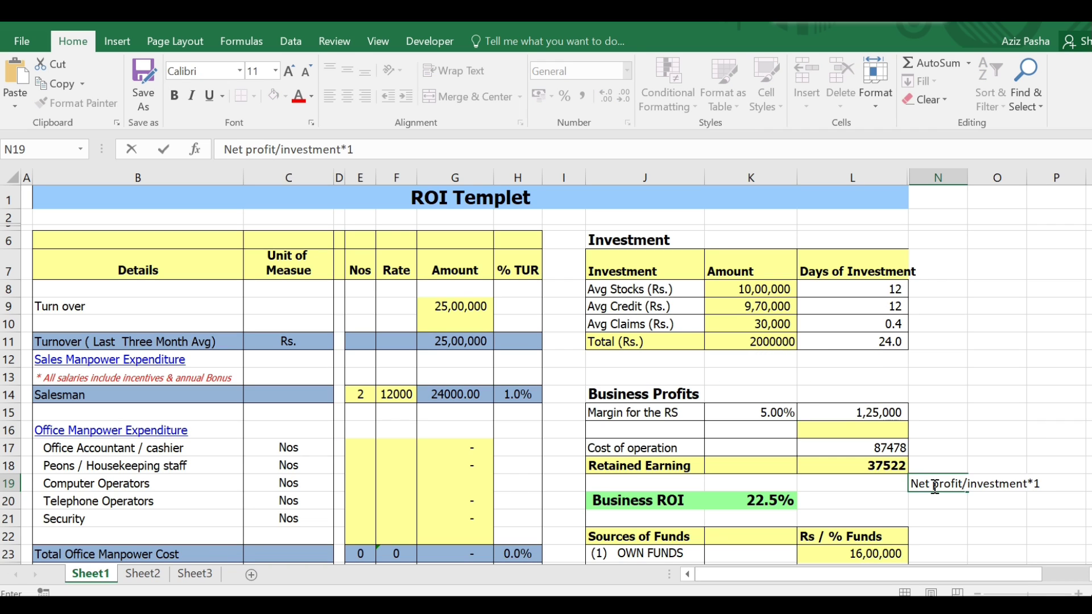
pyautogui.press('Return')
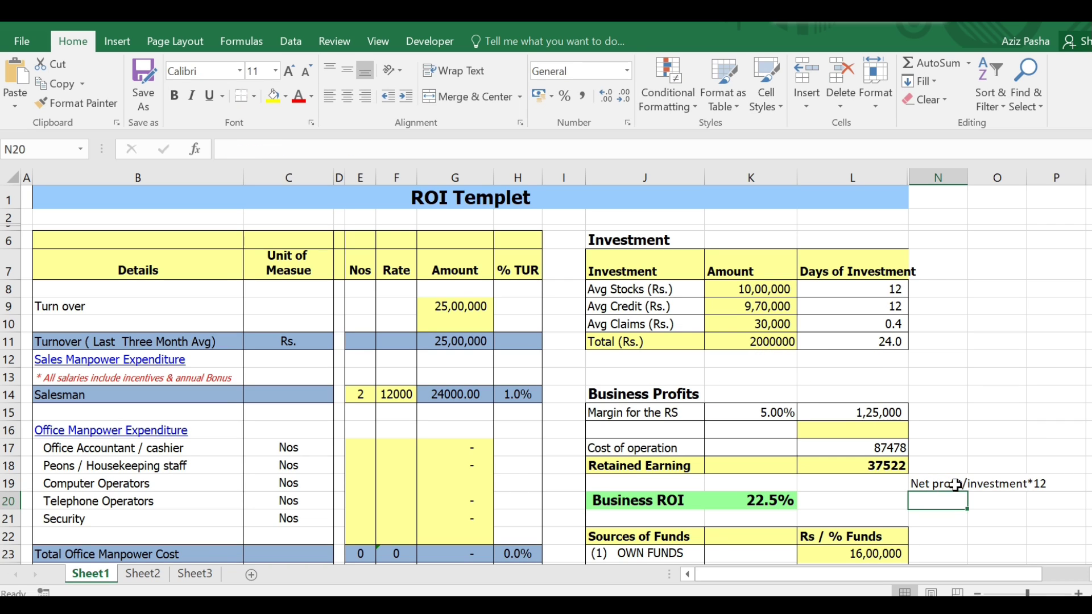
pyautogui.click(954, 484)
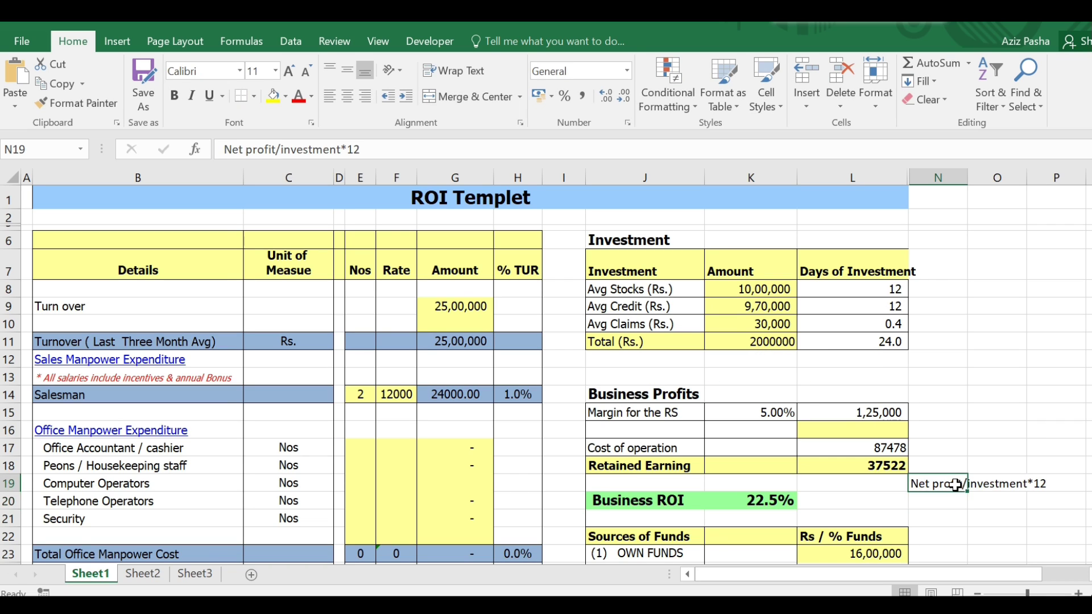
pyautogui.click(767, 506)
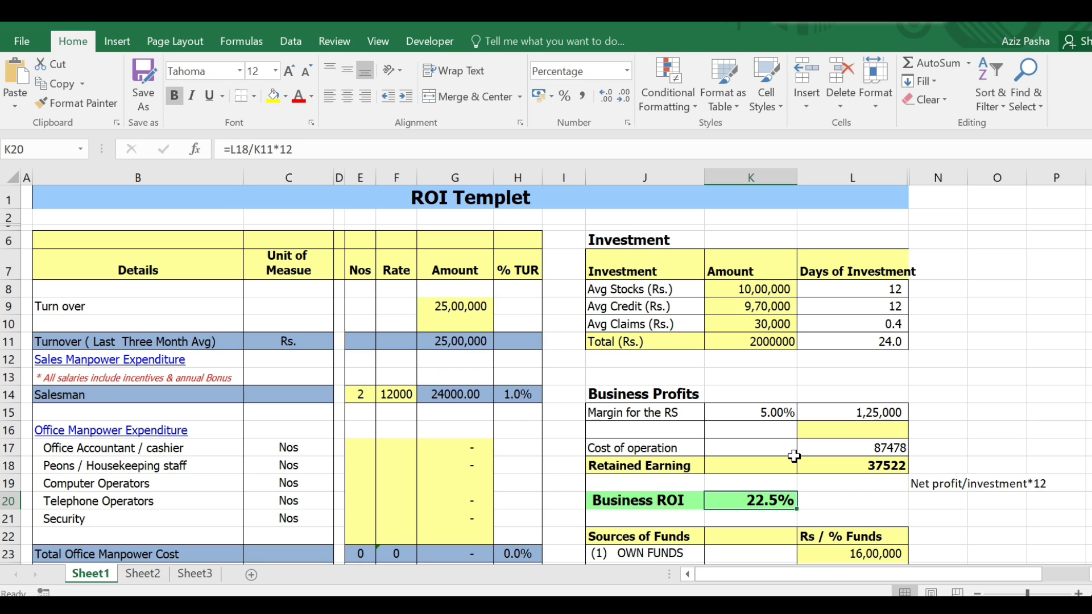
# - Calculate the monthly ROI in cell L20, beside the Business ROI, with =22.5/12 and show it with two decimals
pyautogui.click(804, 508)
pyautogui.write('=22.5/12')
pyautogui.press('Return')
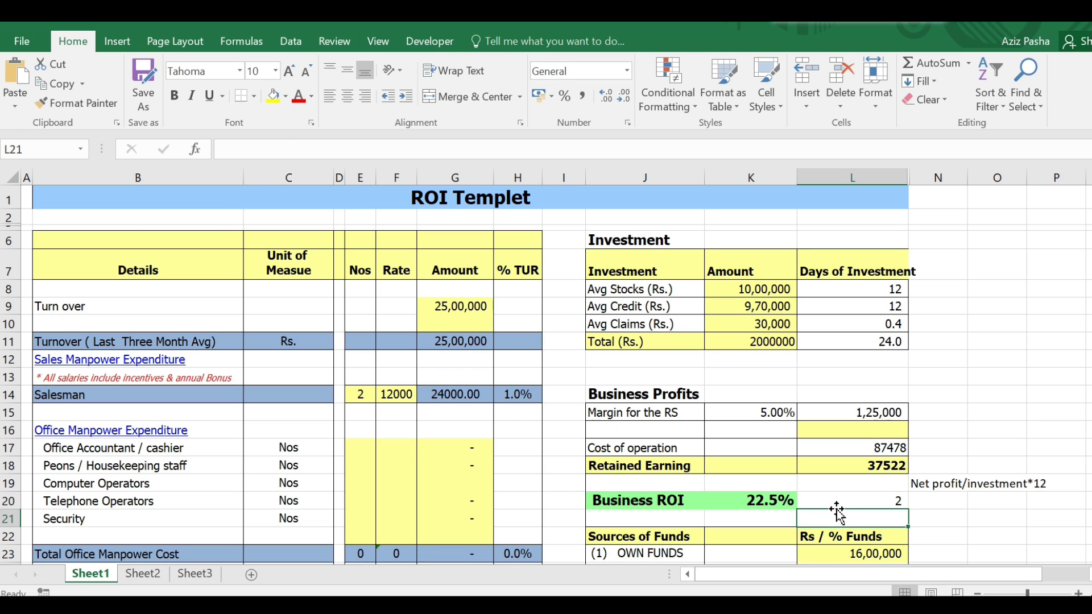
pyautogui.click(894, 500)
pyautogui.click(605, 95)
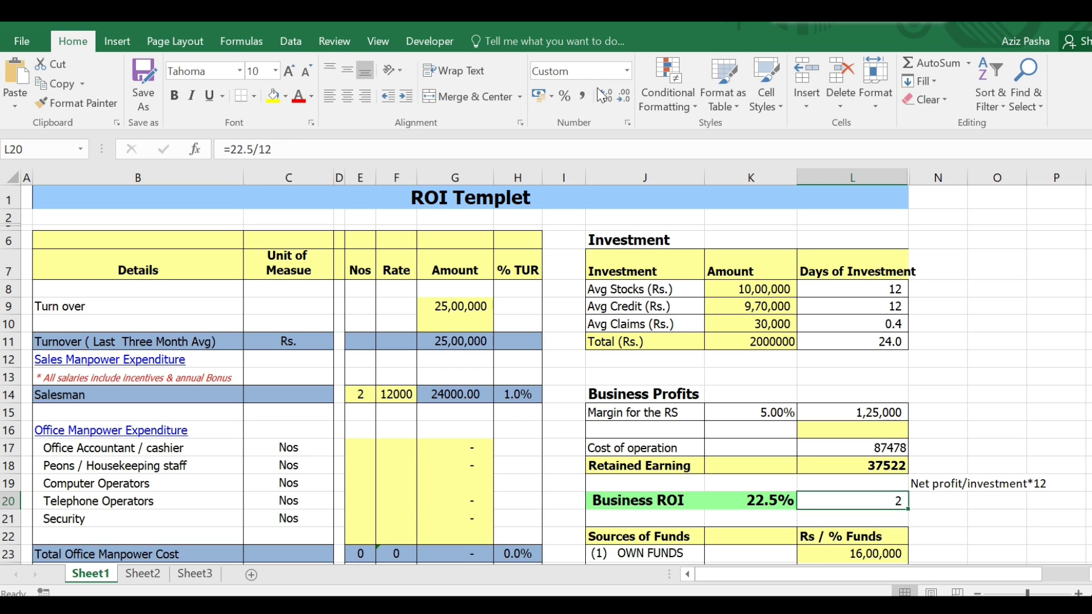
pyautogui.click(600, 94)
pyautogui.click(599, 94)
# - Examine the Sources of Funds table: the TOTAL FUNDS formula and the own and borrowed funds amounts
pyautogui.click(1089, 257)
pyautogui.moveTo(1089, 257); pyautogui.dragTo(1088, 260)
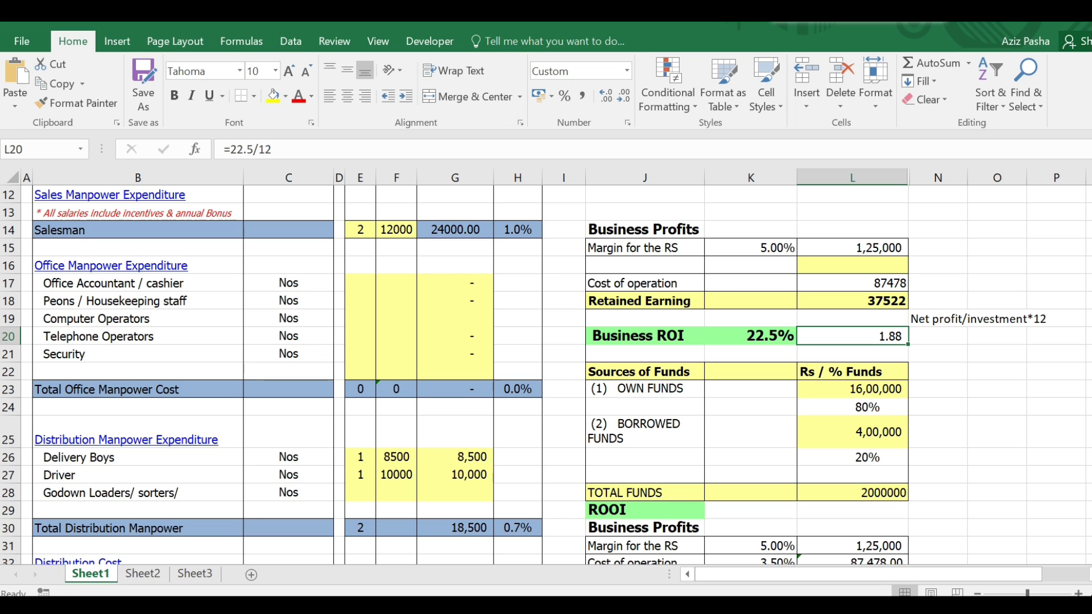
pyautogui.moveTo(1089, 305); pyautogui.dragTo(1089, 307)
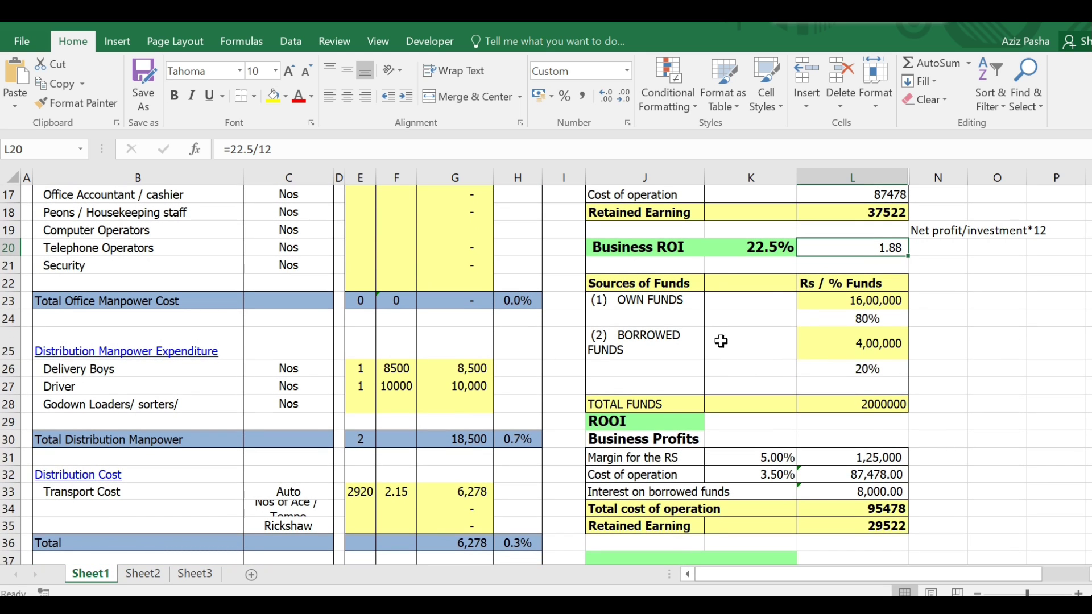
pyautogui.click(891, 404)
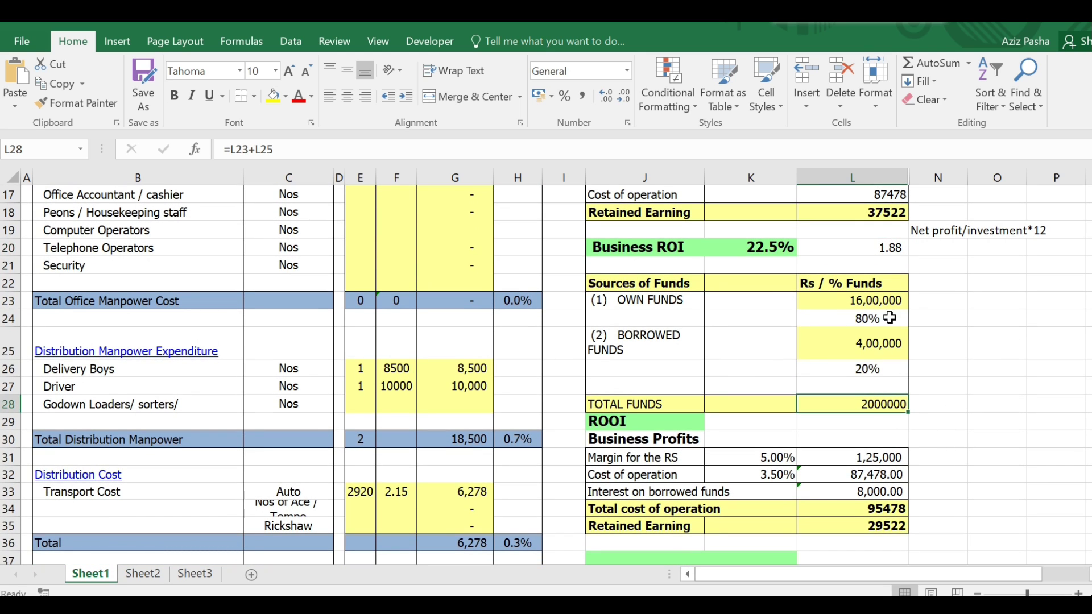
pyautogui.click(874, 301)
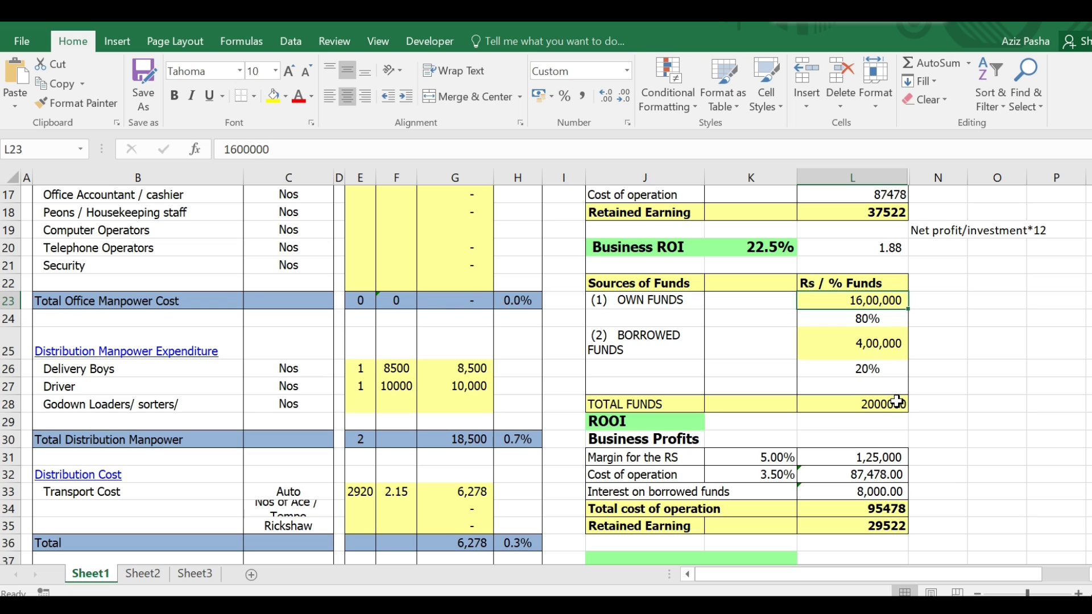
pyautogui.click(868, 344)
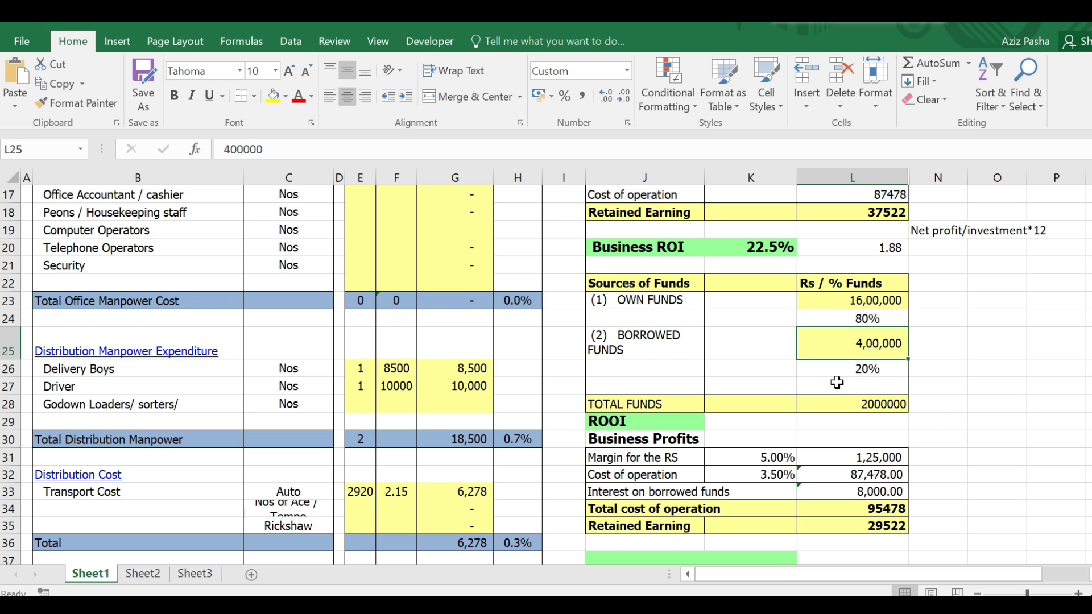
pyautogui.click(622, 333)
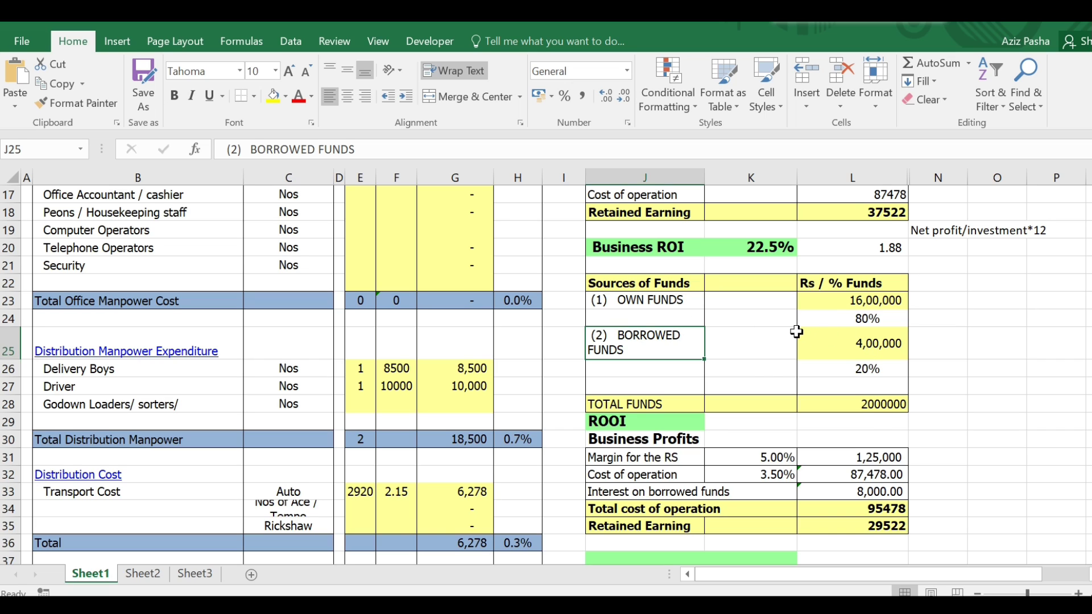
pyautogui.click(855, 306)
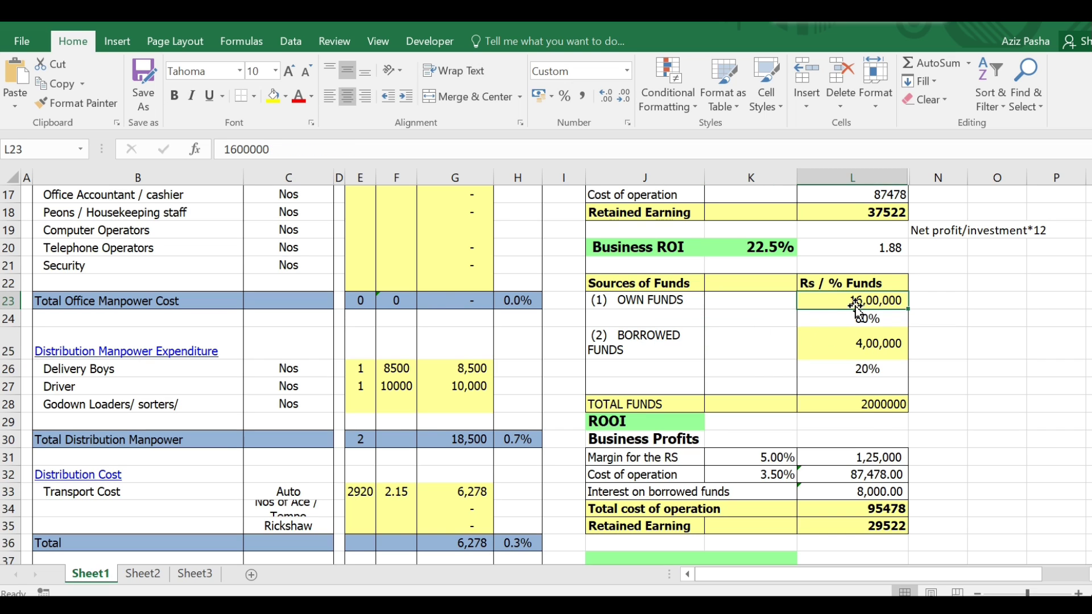
# - Inspect the ROOI section's formulas for Margin for the RS, Cost of operation, Interest on borrowed funds and Total cost of operation
pyautogui.click(626, 421)
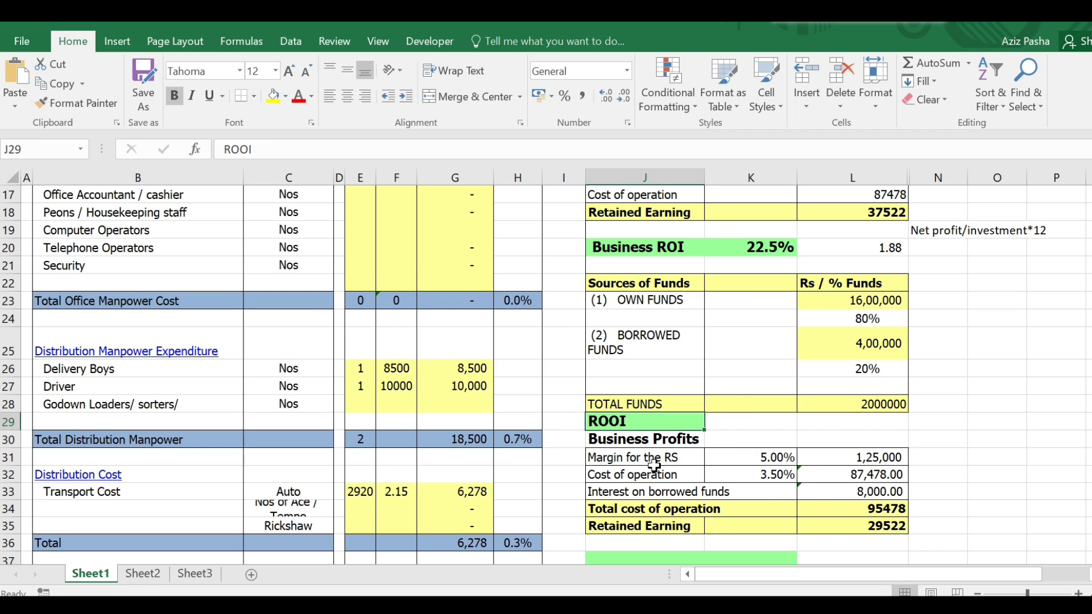
pyautogui.click(885, 458)
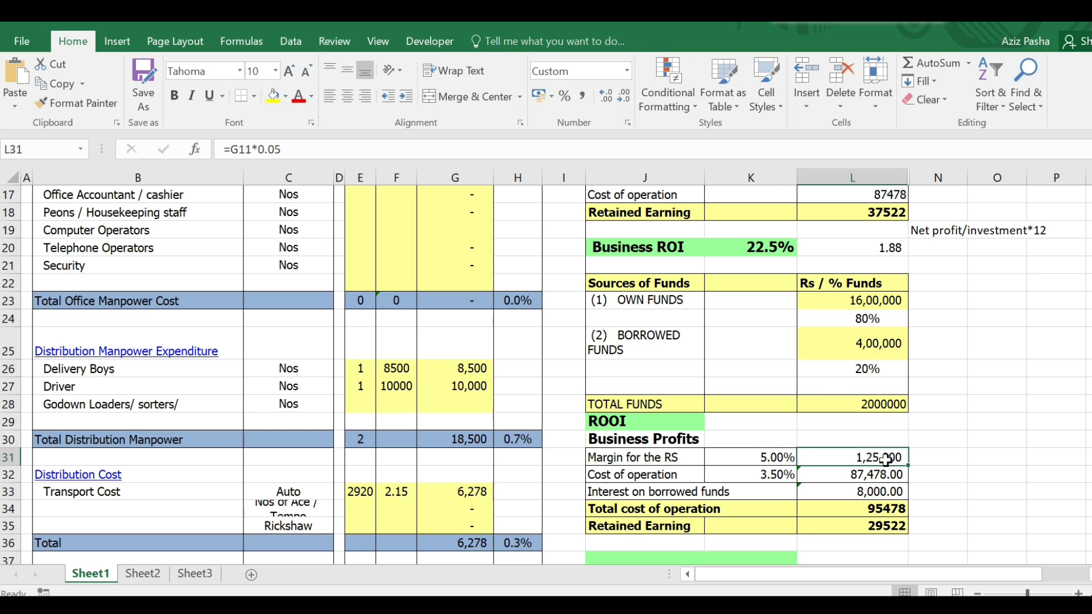
pyautogui.click(860, 477)
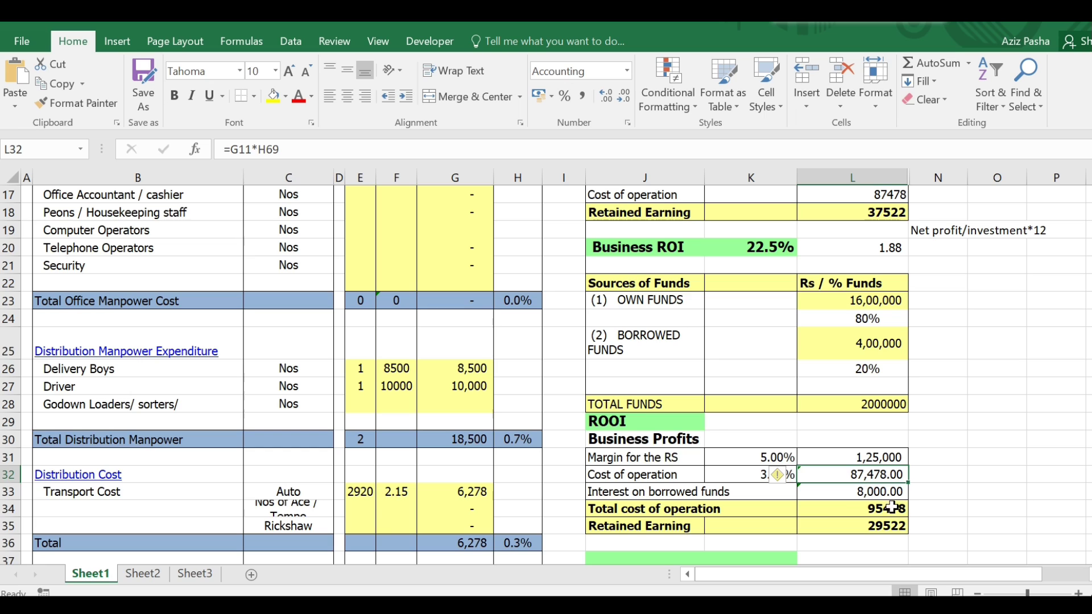
pyautogui.click(873, 496)
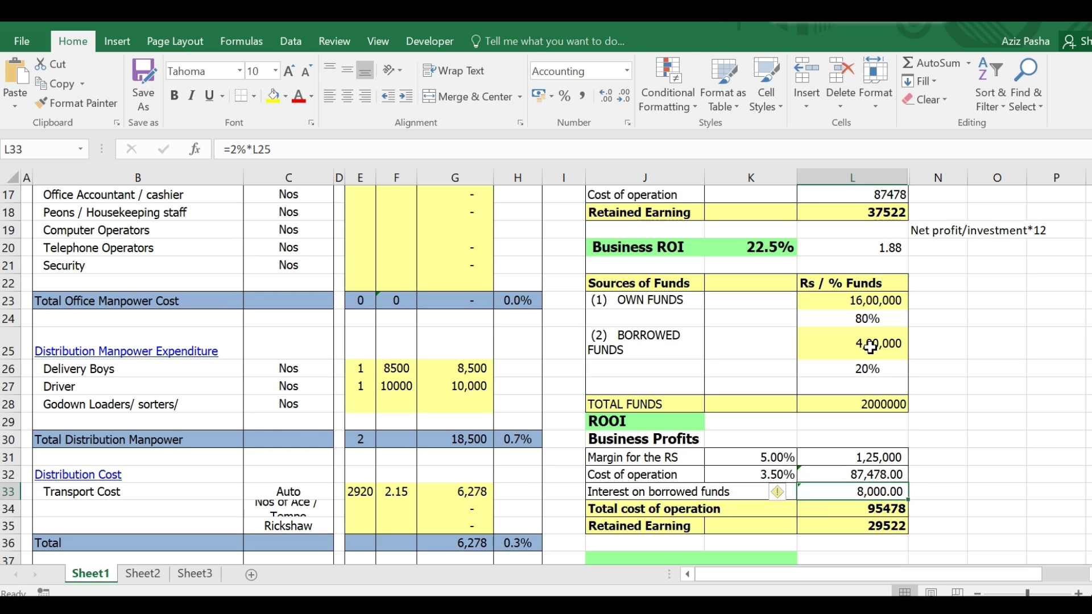
pyautogui.click(883, 515)
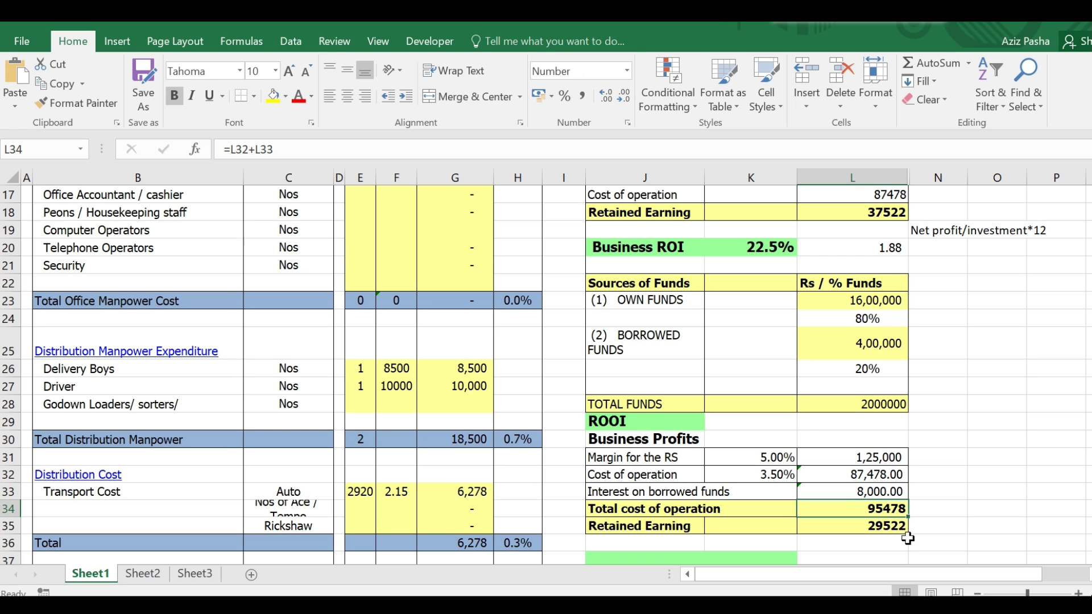
# - Inspect the Retained Earning formula in the ROOI section's Business Profits table
pyautogui.press('Down')
pyautogui.press('Down')
pyautogui.press('Down')
pyautogui.press('Down')
pyautogui.press('Down')
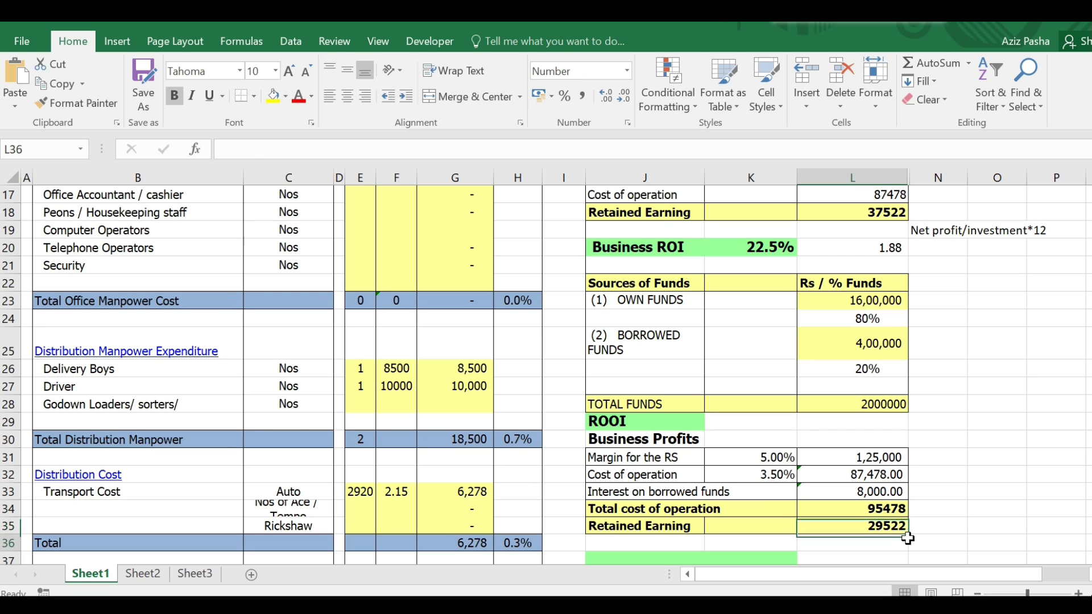
pyautogui.press('Up')
pyautogui.press('Up')
pyautogui.press('Up')
pyautogui.press('Up')
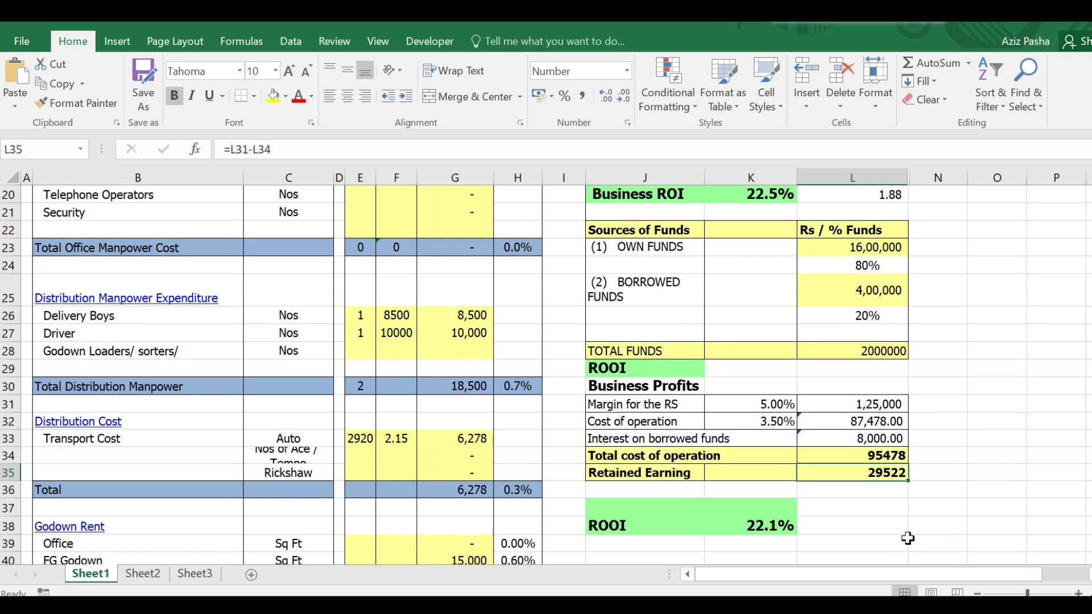
# - Check the own funds amount against the final ROOI percentage formula, and select the empty cell L38 beside it
pyautogui.press('Left')
pyautogui.press('Down')
pyautogui.press('Down')
pyautogui.press('Down')
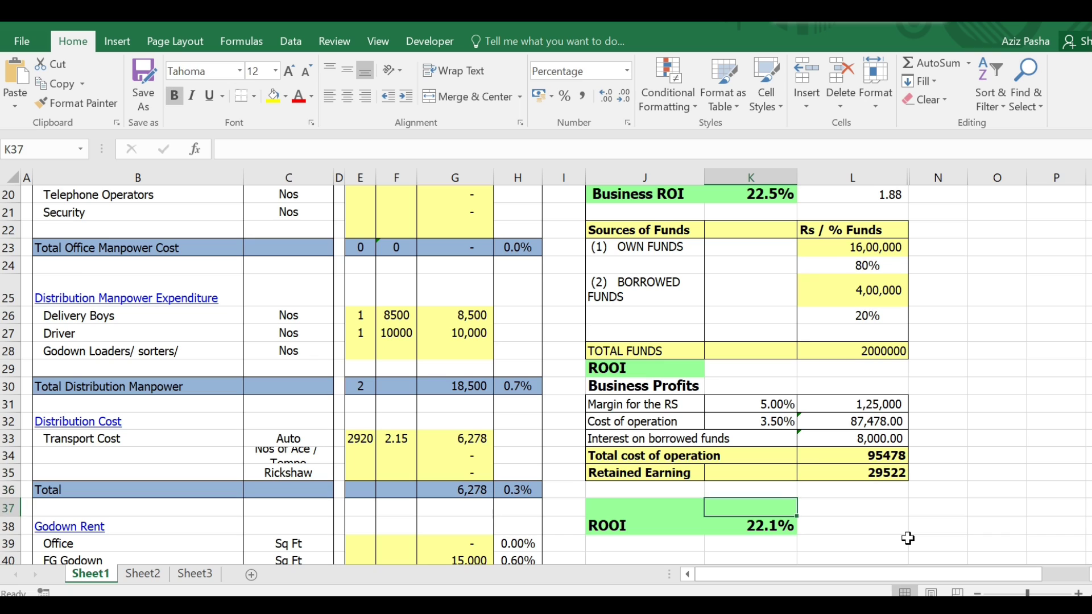
pyautogui.click(873, 249)
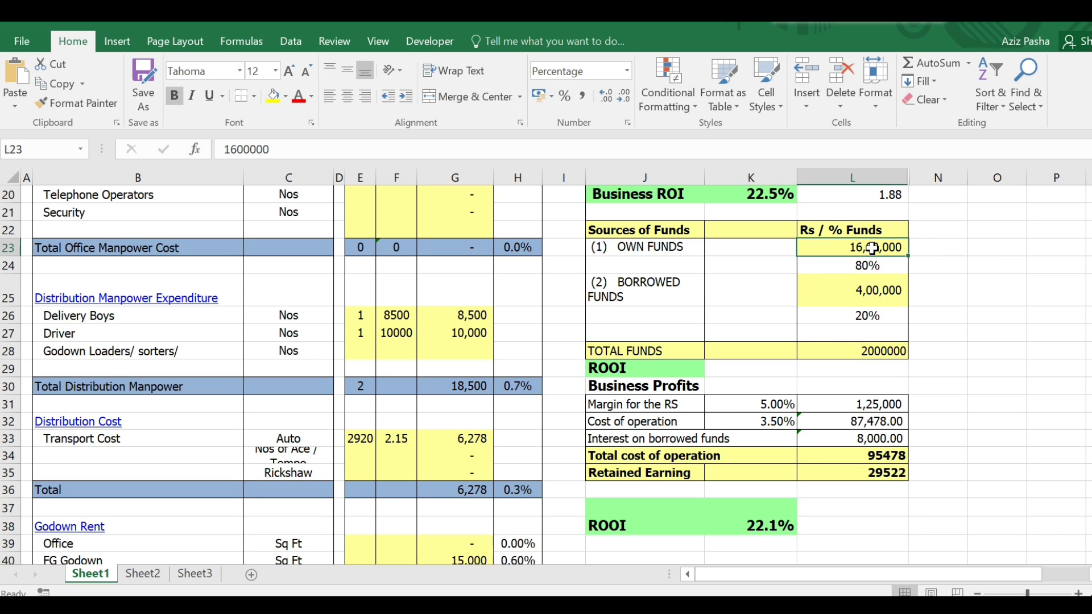
pyautogui.click(770, 526)
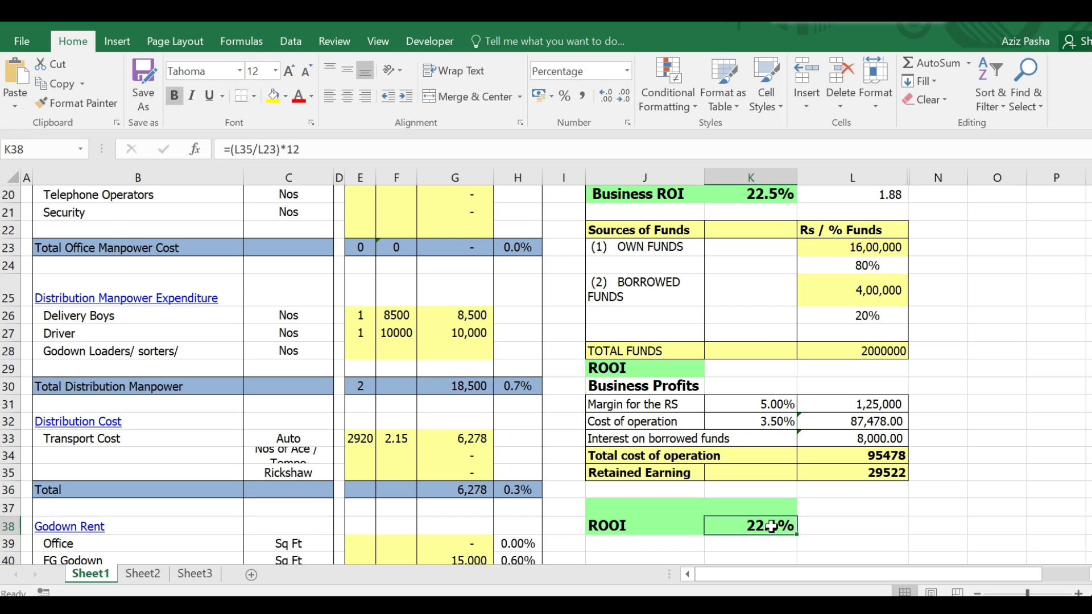
pyautogui.click(850, 530)
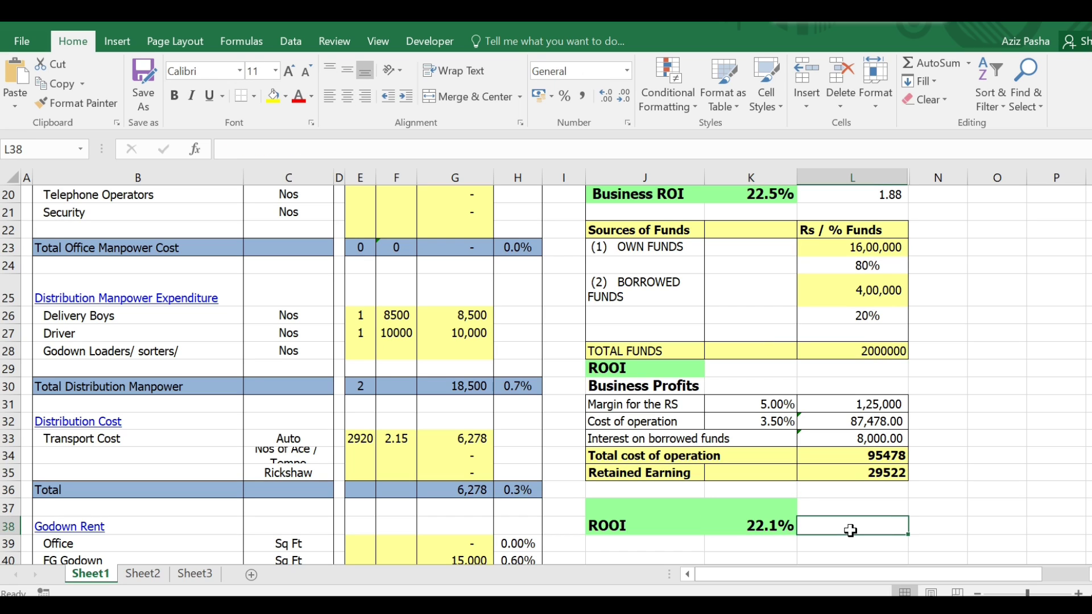